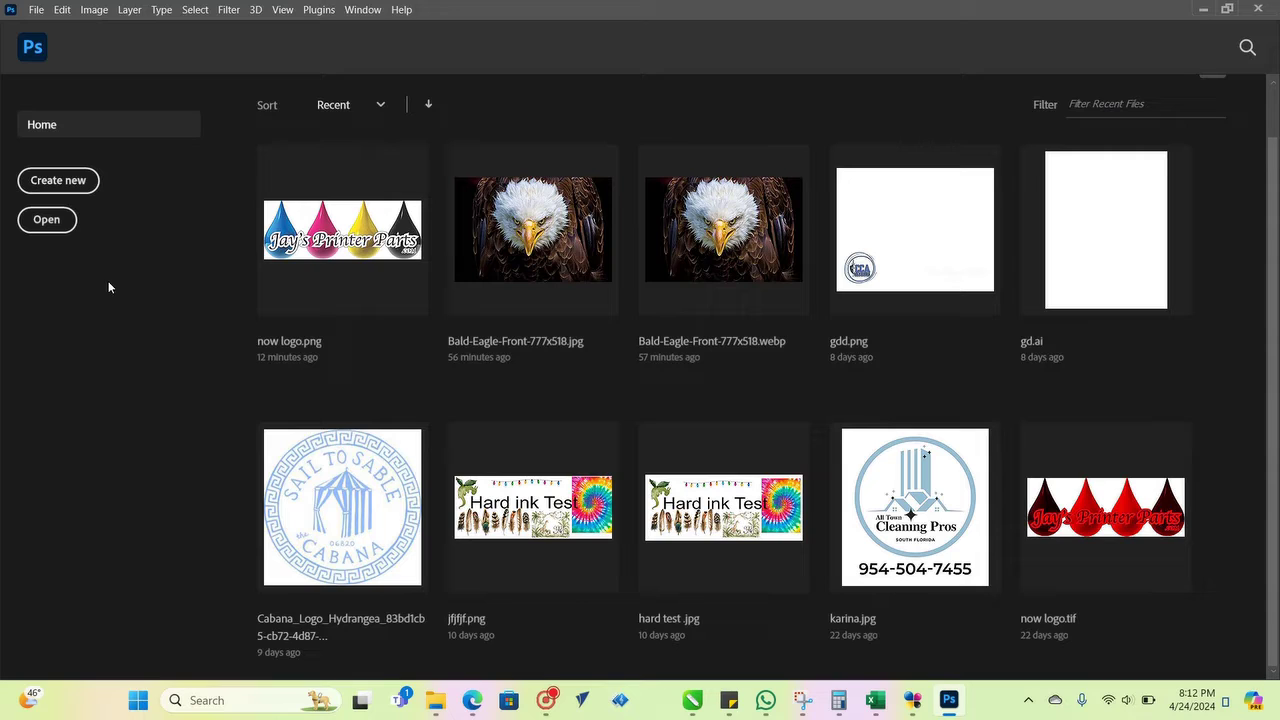
Step: Open jglove.jpg, the 1444 × 843 px ink-drop logo, from the Desktop
{"action": "left_click", "coordinate": [47, 220]}
{"action": "scroll", "coordinate": [172, 330], "scroll_direction": "down", "scroll_amount": 1}
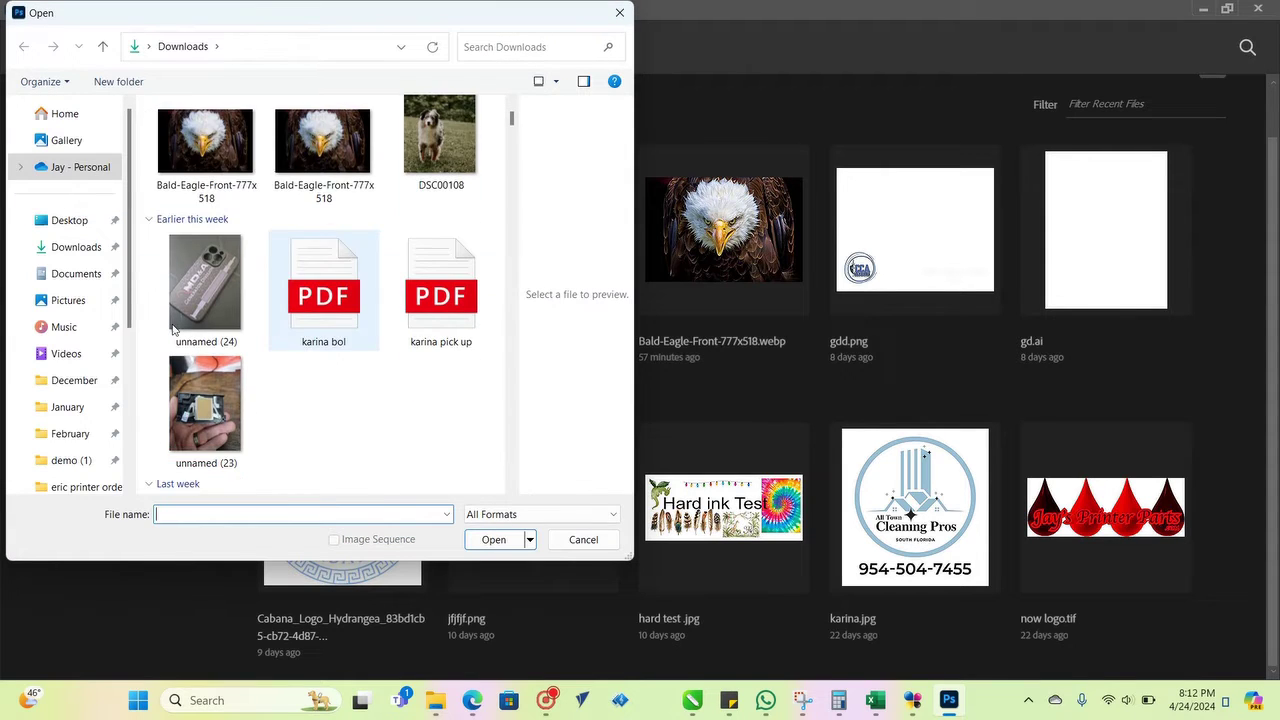
{"action": "left_click", "coordinate": [45, 220]}
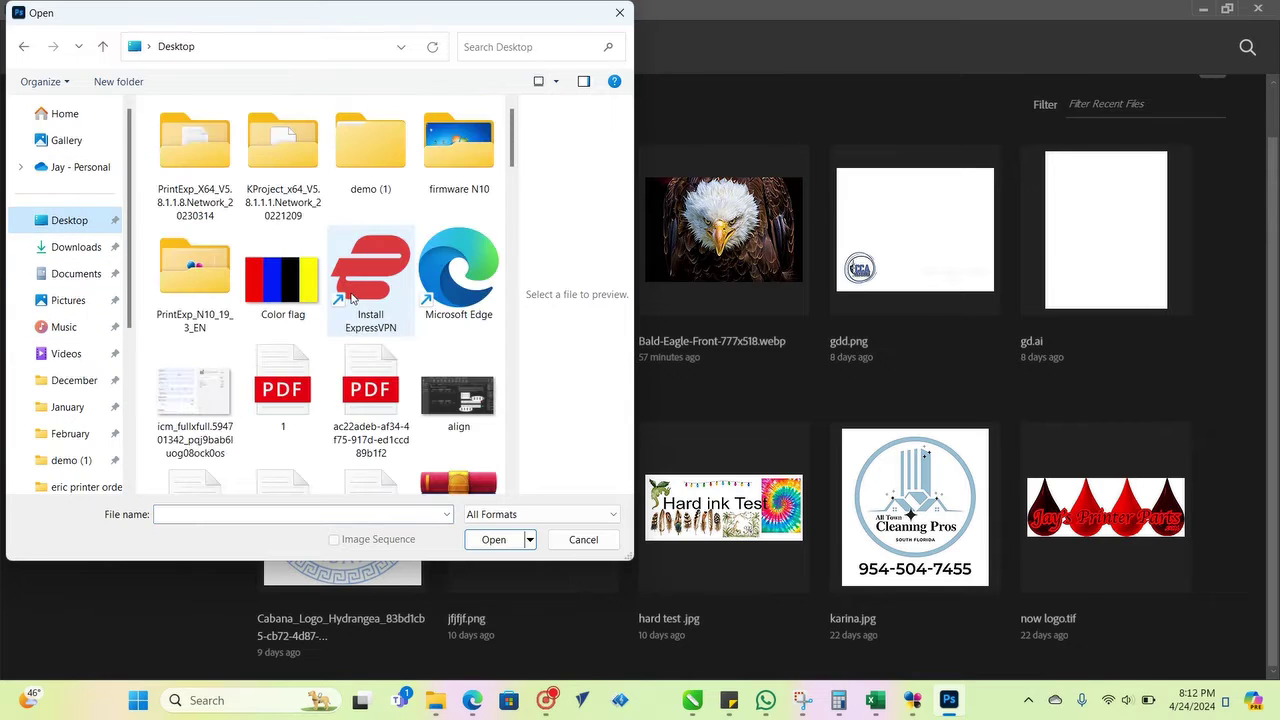
{"action": "scroll", "coordinate": [355, 300], "scroll_direction": "down", "scroll_amount": 10}
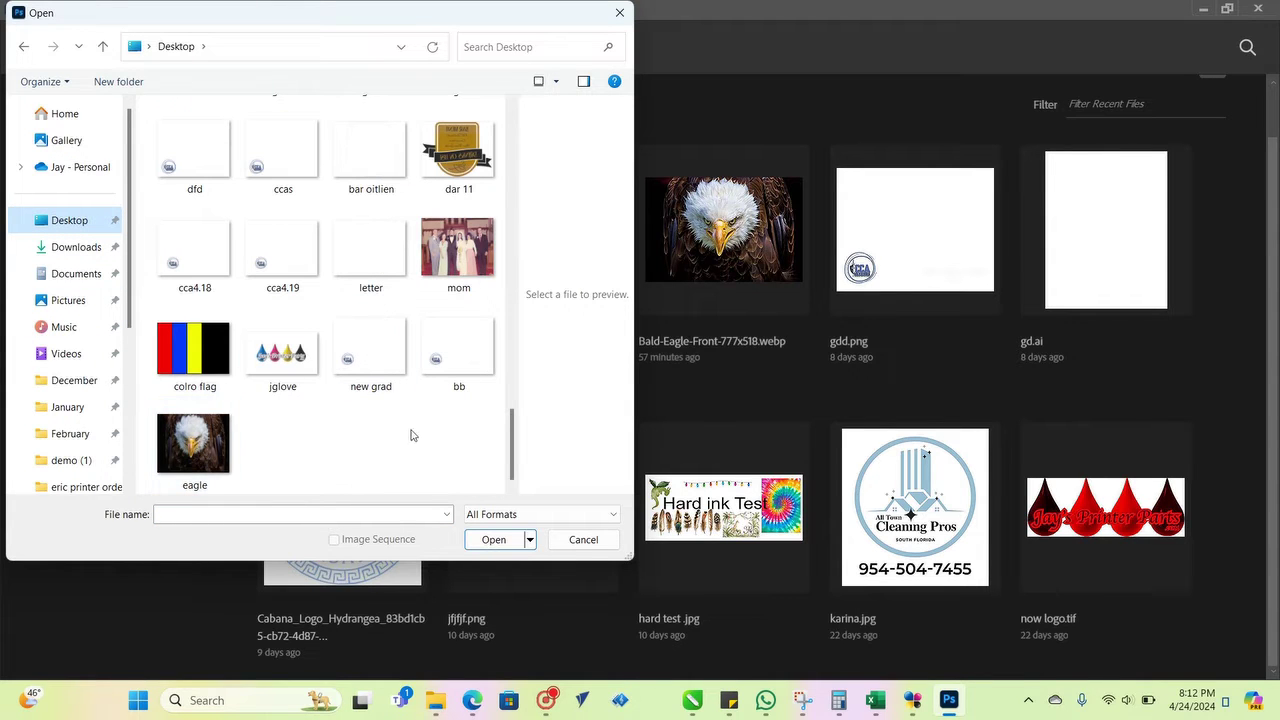
{"action": "double_click", "coordinate": [322, 378]}
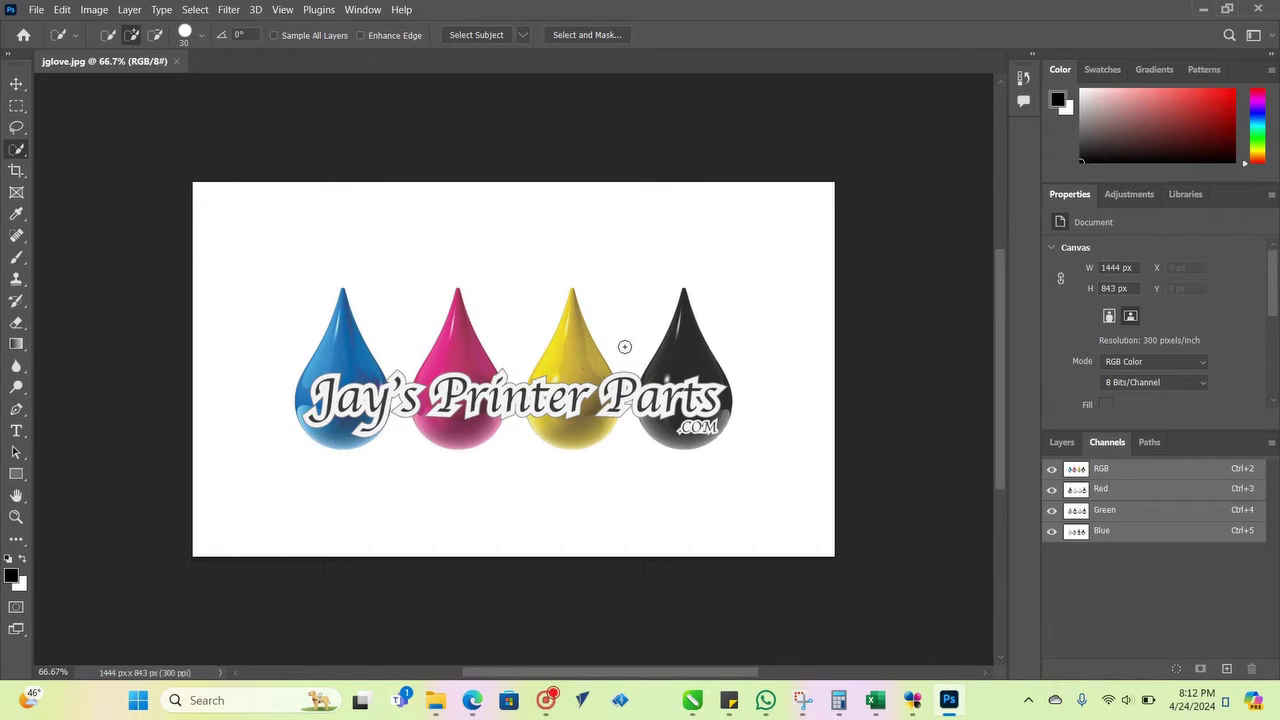
Step: Check the Quick Selection tool's alternatives, then select the ink drops and lettering
{"action": "right_click", "coordinate": [16, 156]}
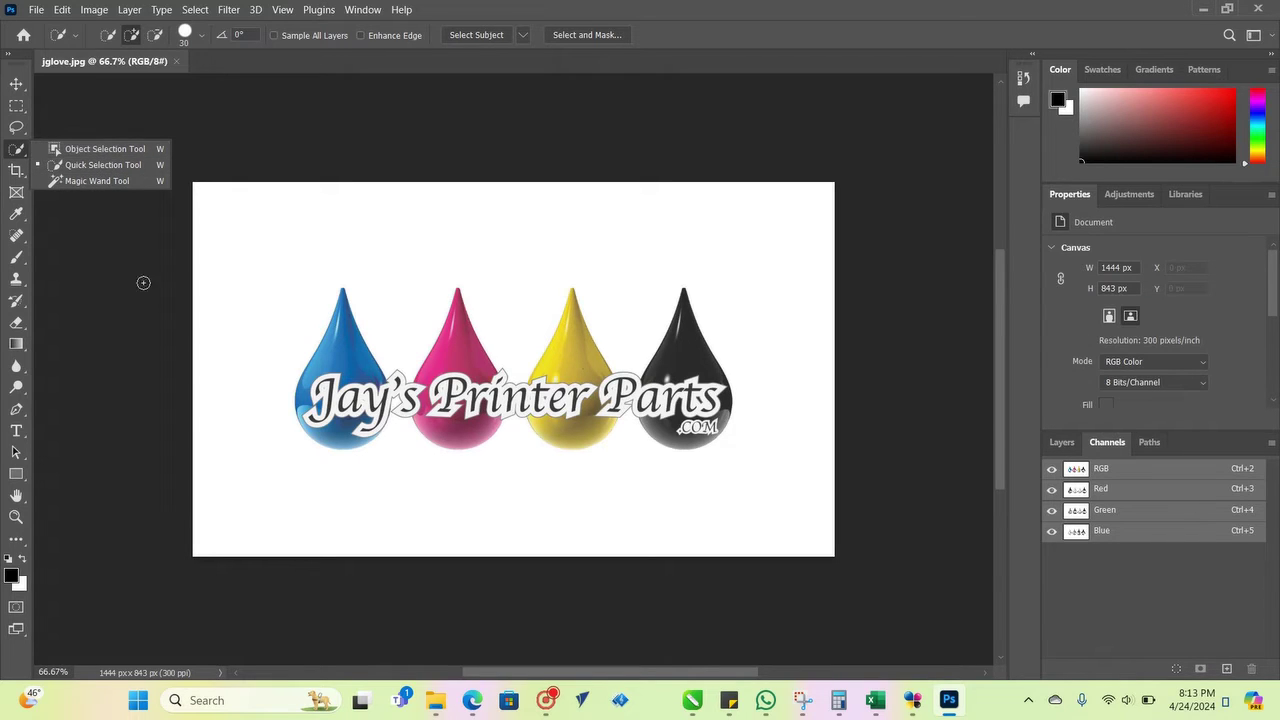
{"action": "left_click", "coordinate": [137, 340]}
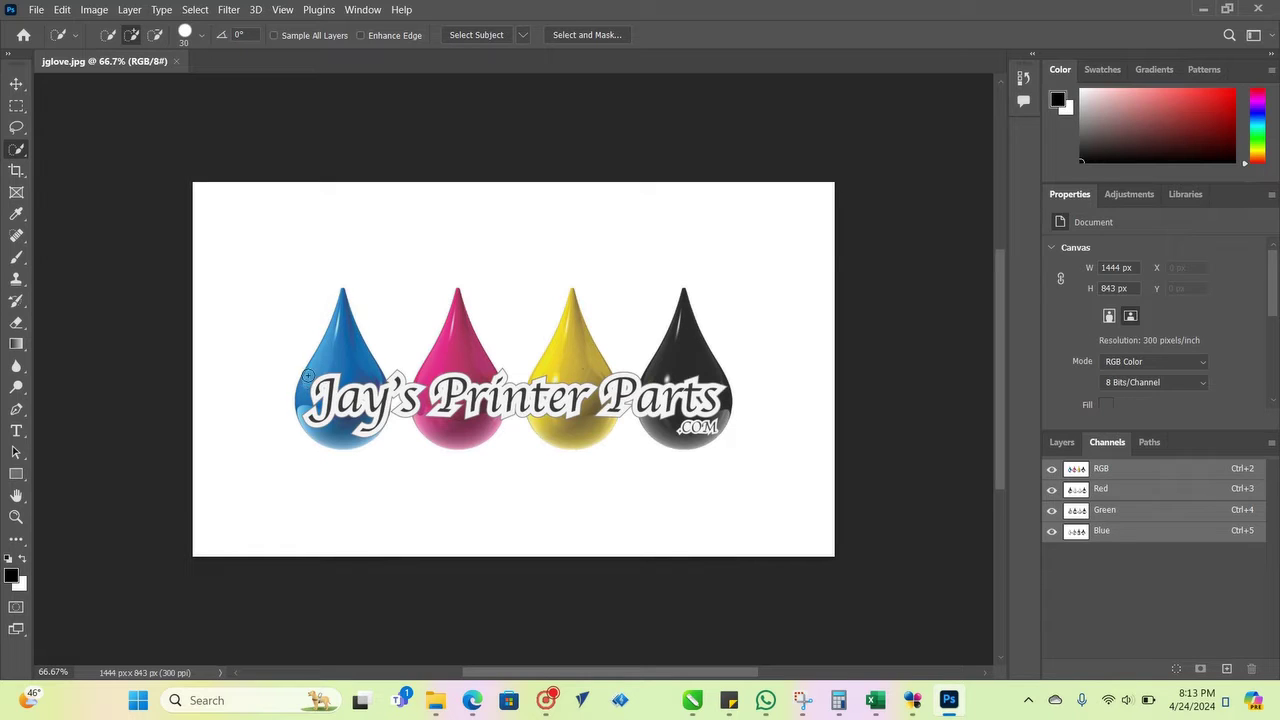
{"action": "mouse_move", "coordinate": [306, 375]}
{"action": "left_mouse_down"}
{"action": "mouse_move", "coordinate": [314, 362]}
{"action": "mouse_move", "coordinate": [313, 418]}
{"action": "mouse_move", "coordinate": [372, 380]}
{"action": "mouse_move", "coordinate": [365, 425]}
{"action": "mouse_move", "coordinate": [456, 322]}
{"action": "mouse_move", "coordinate": [449, 420]}
{"action": "mouse_move", "coordinate": [516, 405]}
{"action": "mouse_move", "coordinate": [566, 320]}
{"action": "mouse_move", "coordinate": [562, 380]}
{"action": "mouse_move", "coordinate": [600, 418]}
{"action": "mouse_move", "coordinate": [635, 392]}
{"action": "mouse_move", "coordinate": [668, 335]}
{"action": "mouse_move", "coordinate": [712, 410]}
{"action": "mouse_move", "coordinate": [663, 330]}
{"action": "left_mouse_up"}
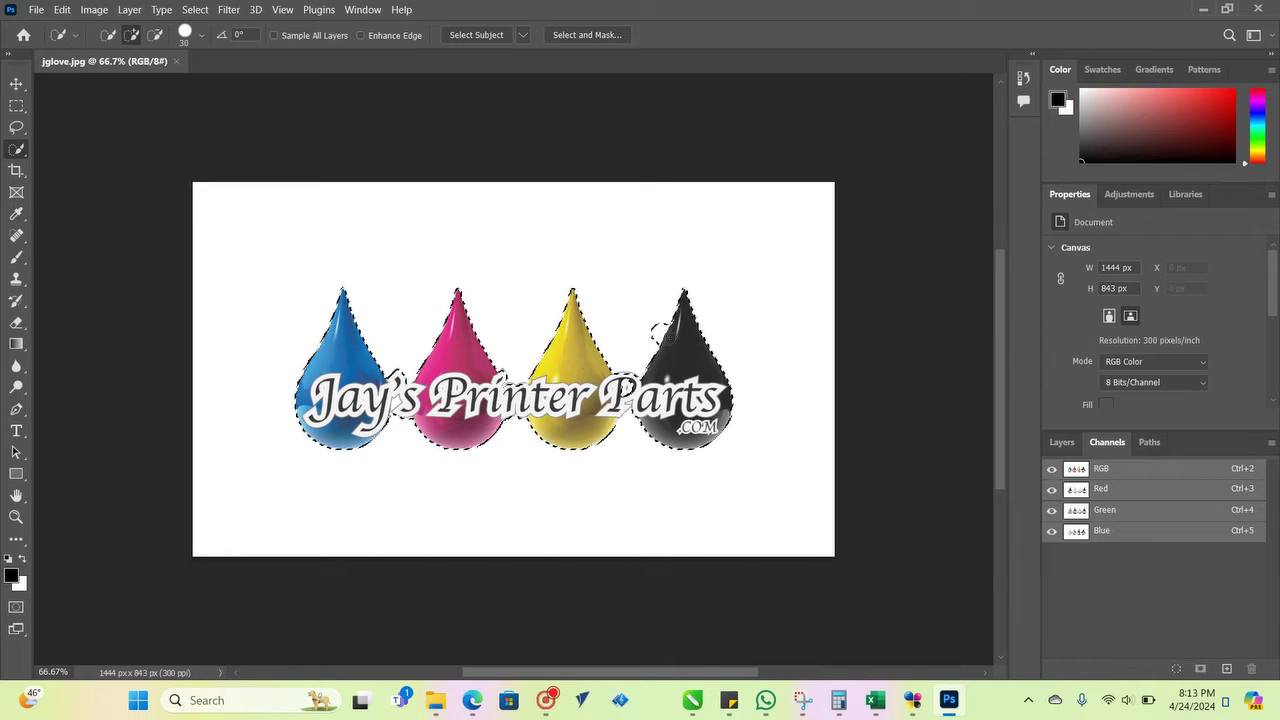
Step: Check the selection's context menu over the drops, then open the Channels panel menu
{"action": "right_click", "coordinate": [657, 333]}
{"action": "right_click", "coordinate": [657, 333]}
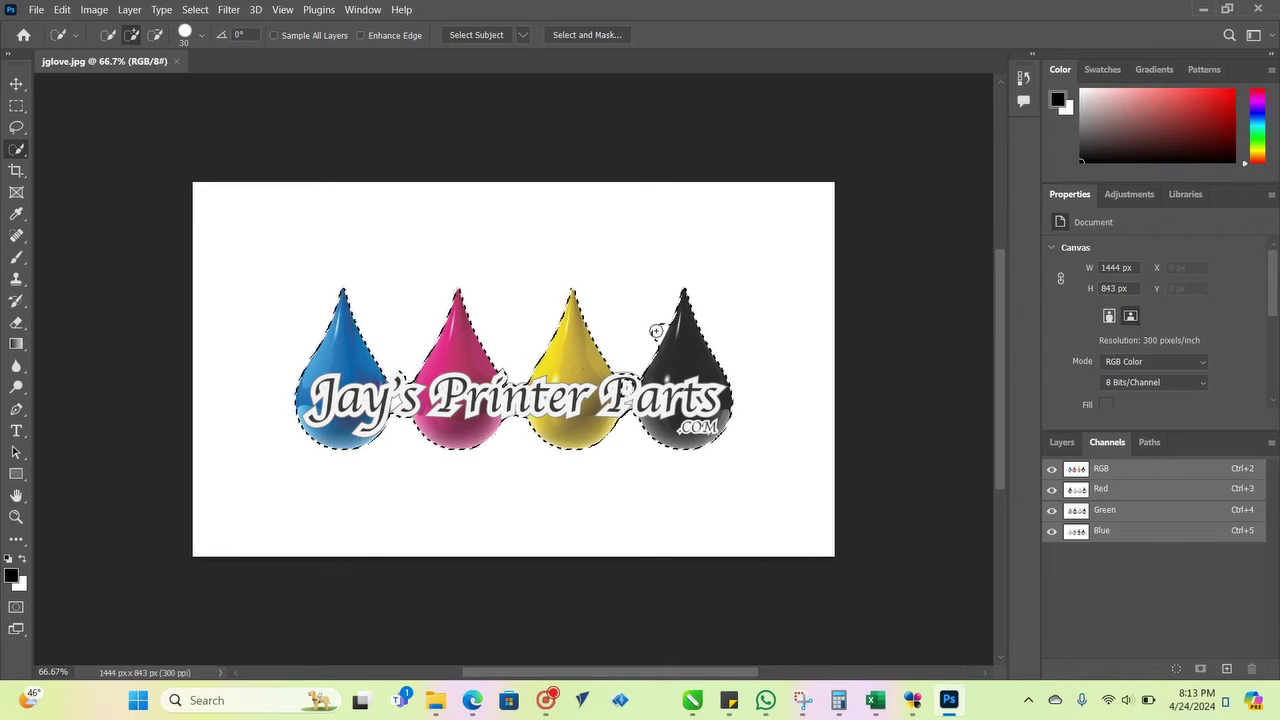
{"action": "right_click", "coordinate": [657, 333]}
{"action": "left_click", "coordinate": [697, 347]}
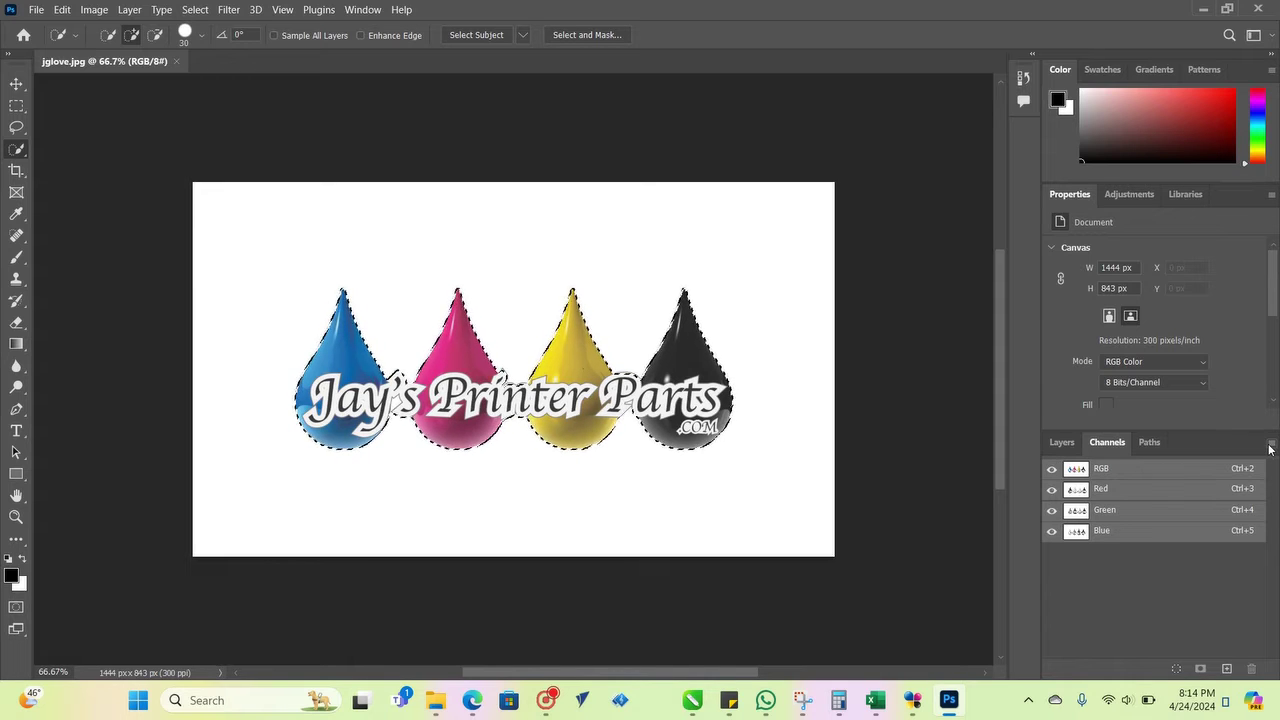
{"action": "left_click", "coordinate": [1271, 445]}
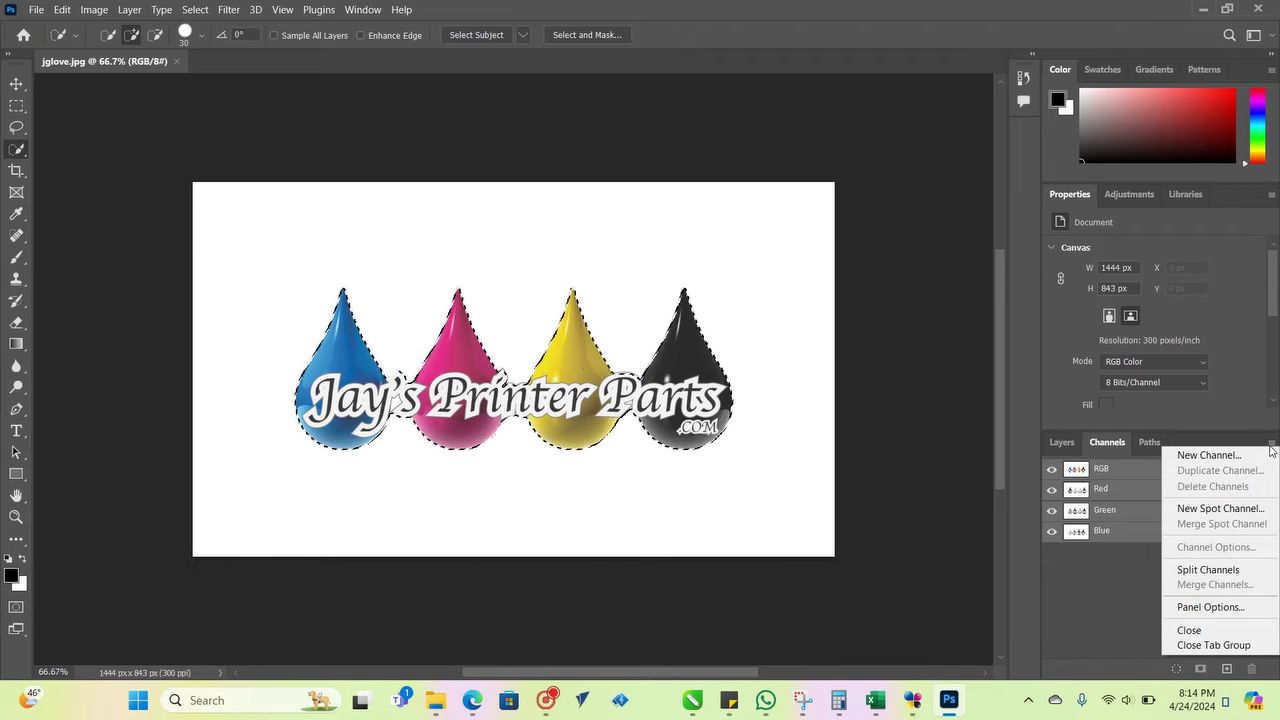
Step: Create a spot channel named 'white' from the logo selection and hide its preview
{"action": "left_click", "coordinate": [1232, 513]}
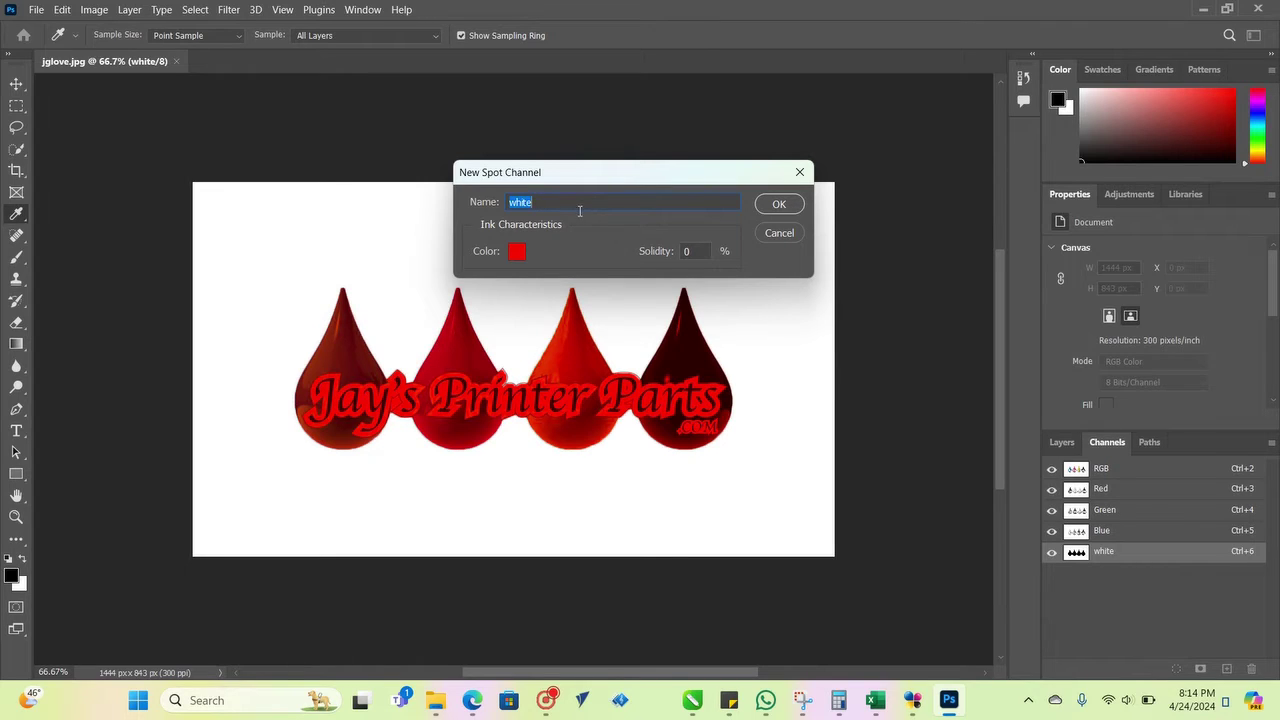
{"action": "left_click", "coordinate": [772, 206]}
{"action": "key", "text": "w"}
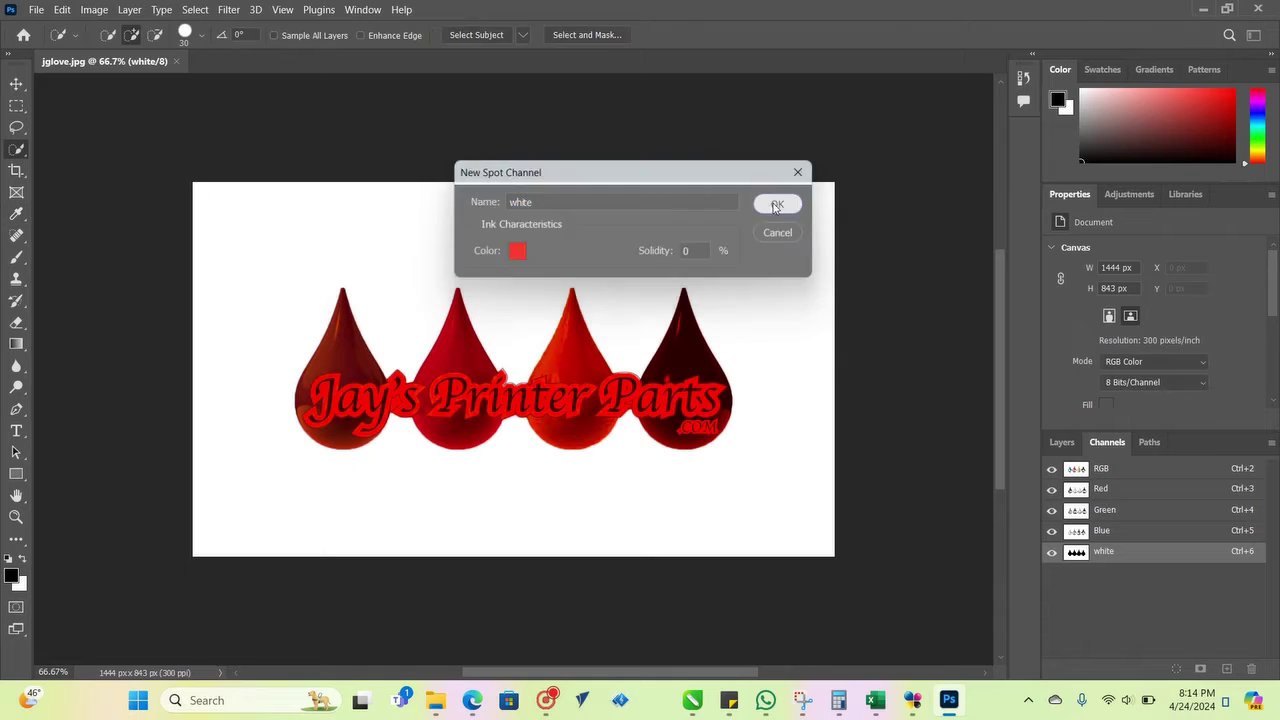
{"action": "left_click", "coordinate": [1051, 555]}
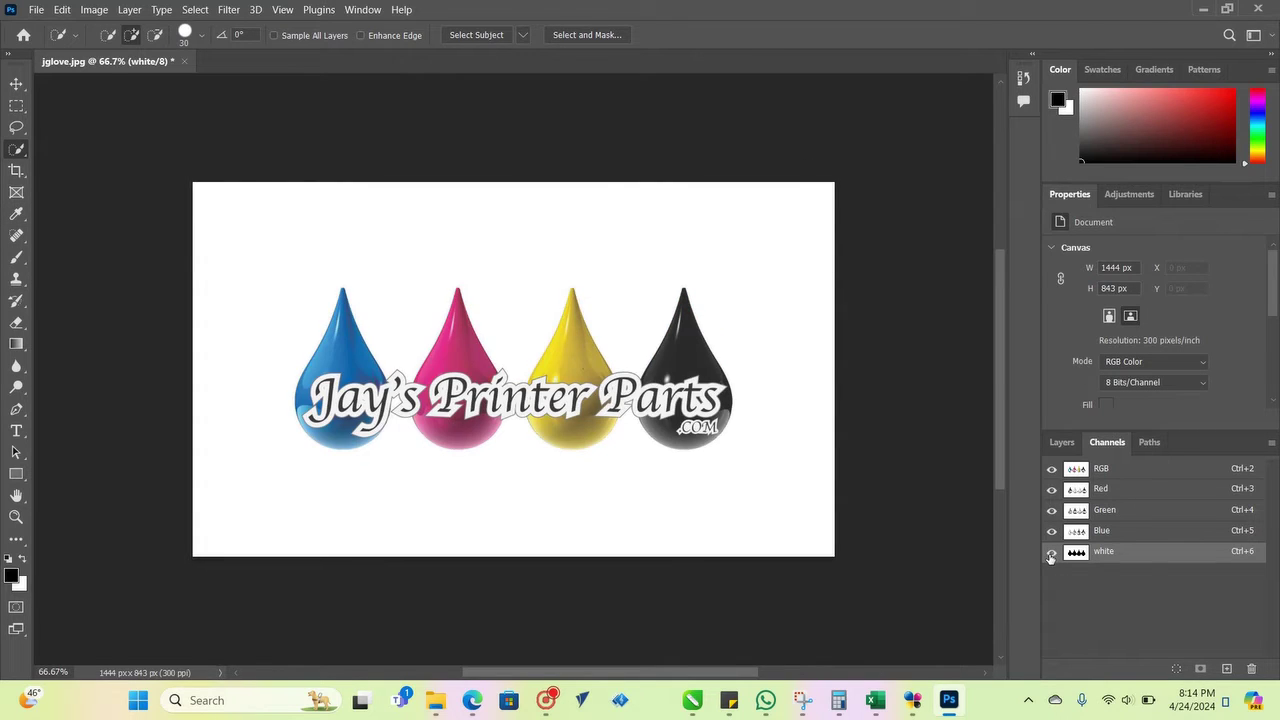
{"action": "left_click", "coordinate": [1051, 555]}
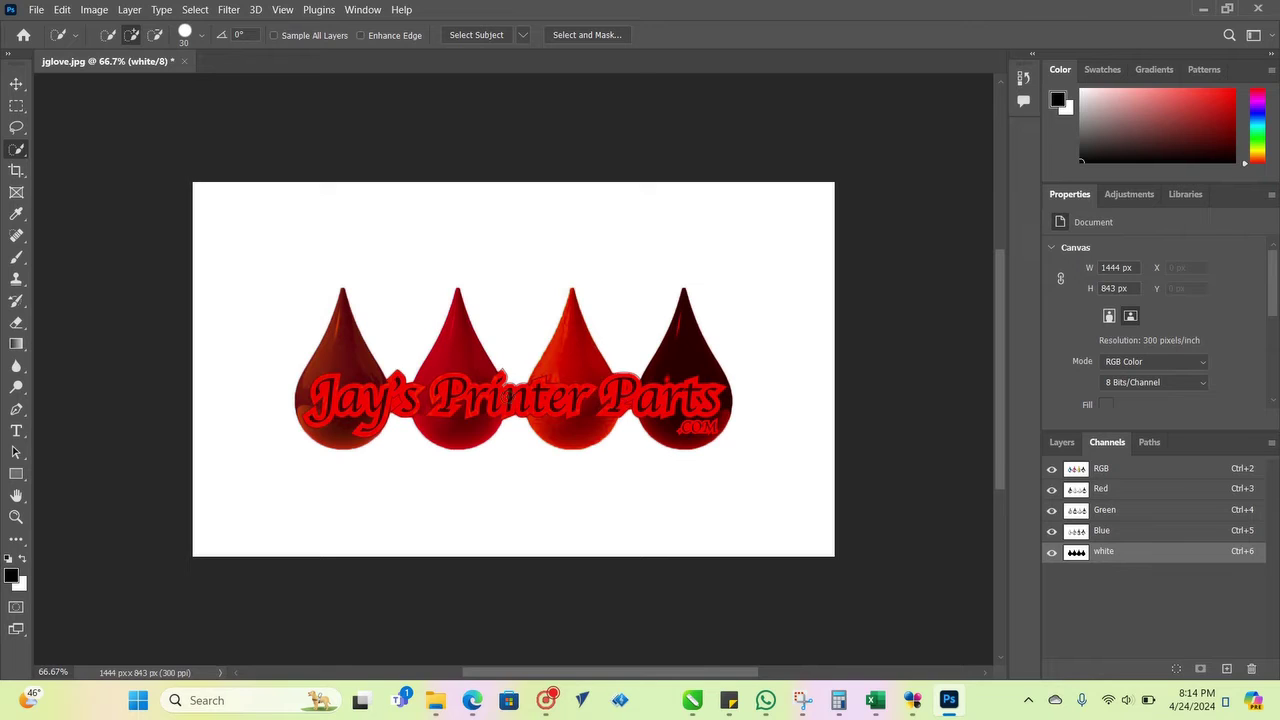
{"action": "left_click", "coordinate": [1052, 555]}
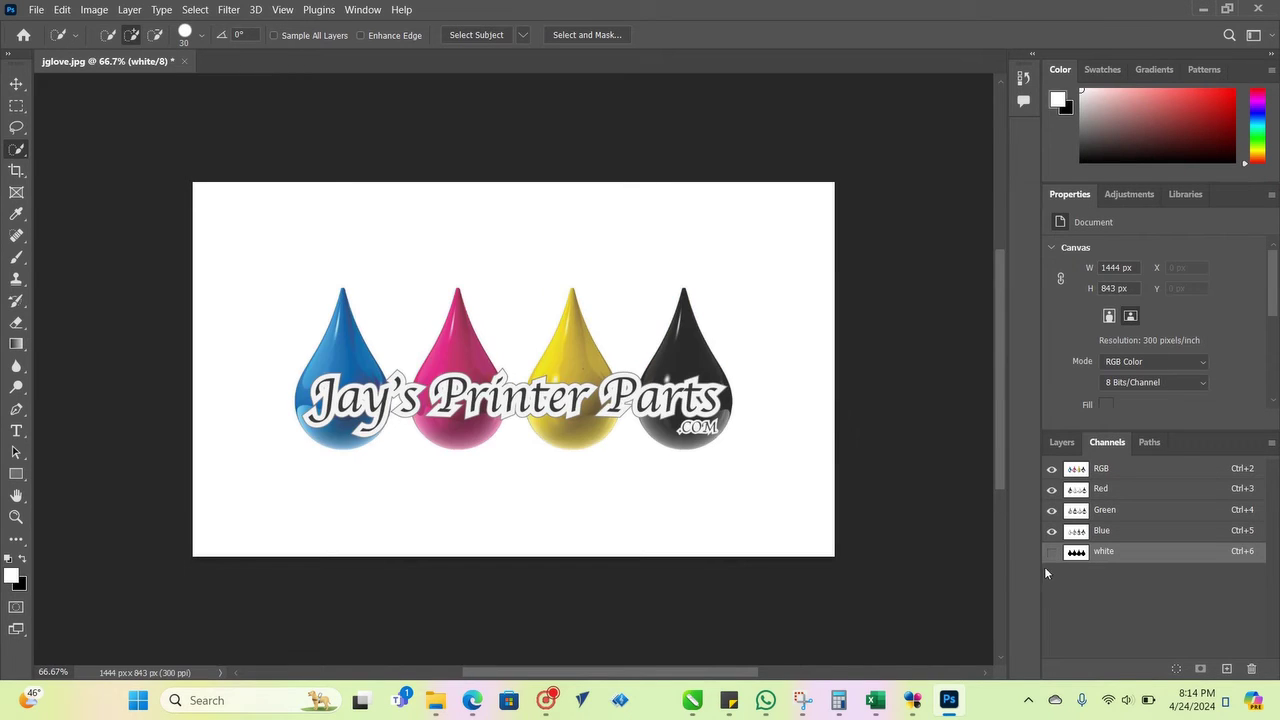
Step: Reselect the black, yellow, magenta and blue drops with the white overlay hidden
{"action": "left_click", "coordinate": [1051, 556]}
{"action": "left_click", "coordinate": [1051, 556]}
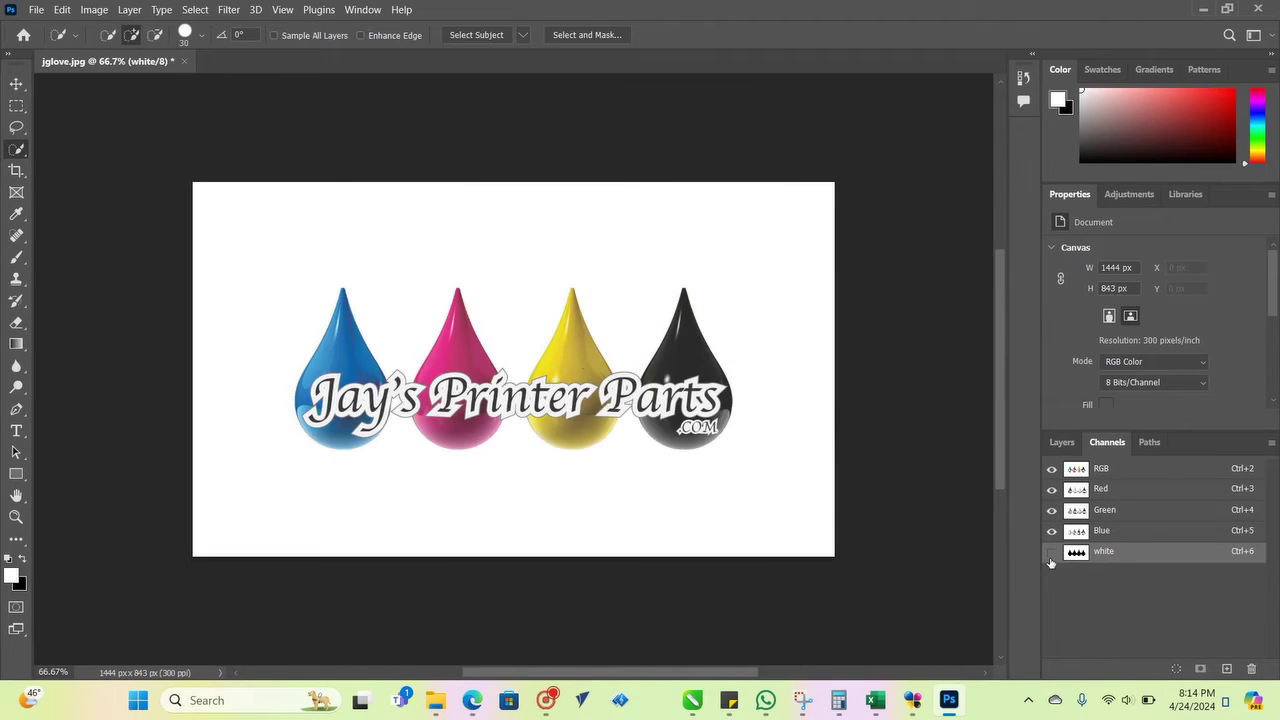
{"action": "left_click", "coordinate": [686, 410]}
{"action": "left_click", "coordinate": [575, 398]}
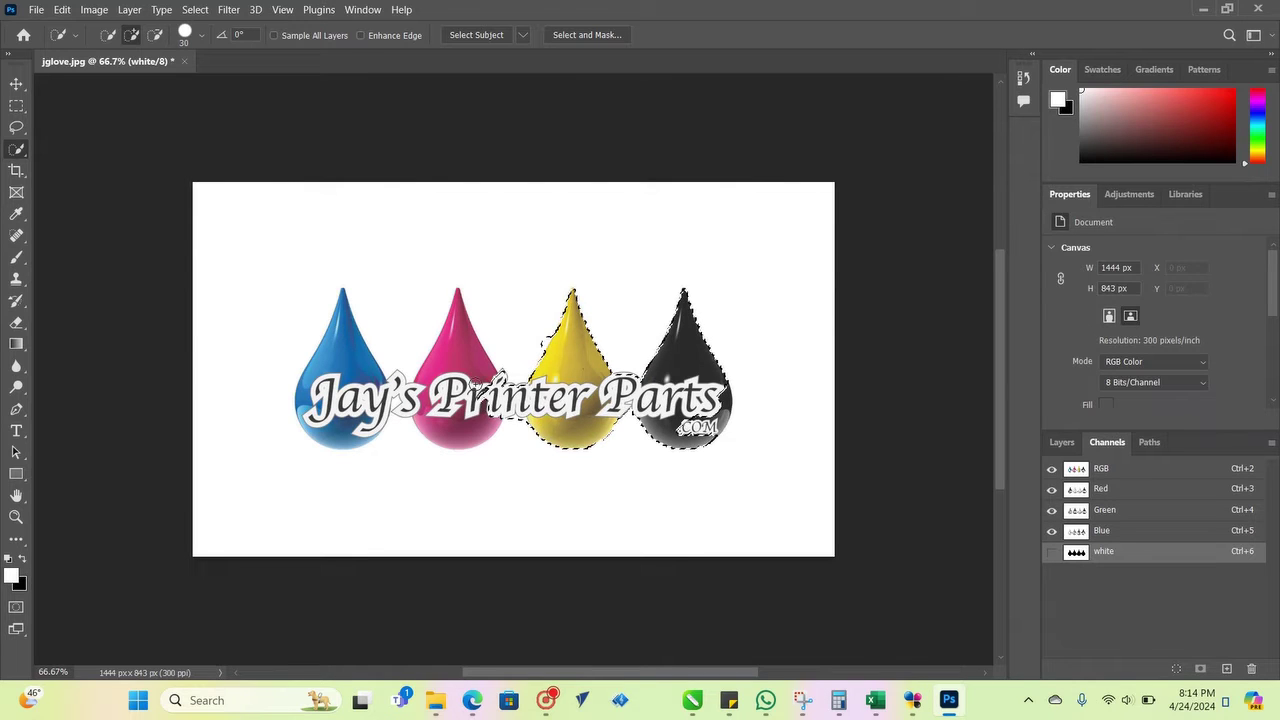
{"action": "left_click", "coordinate": [470, 388]}
{"action": "left_click", "coordinate": [330, 400]}
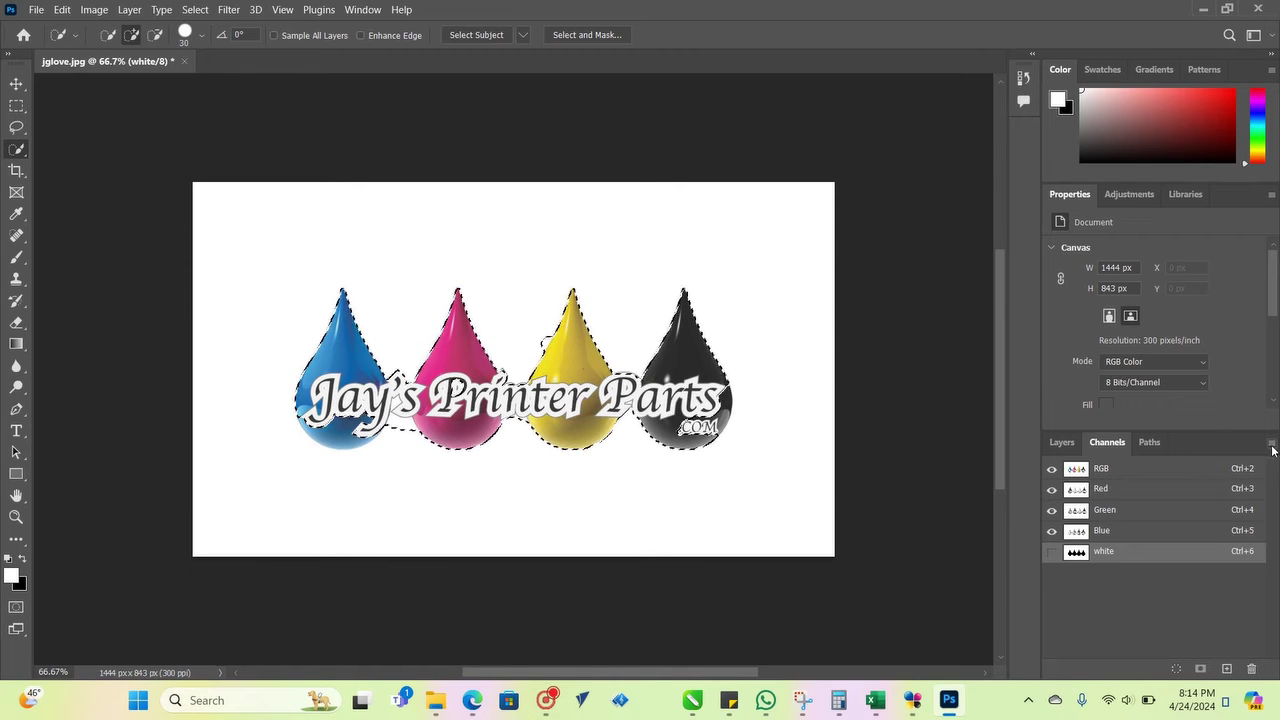
Step: Start a new spot channel named 'fart' with dark red 662828 ink colour
{"action": "left_click", "coordinate": [1271, 445]}
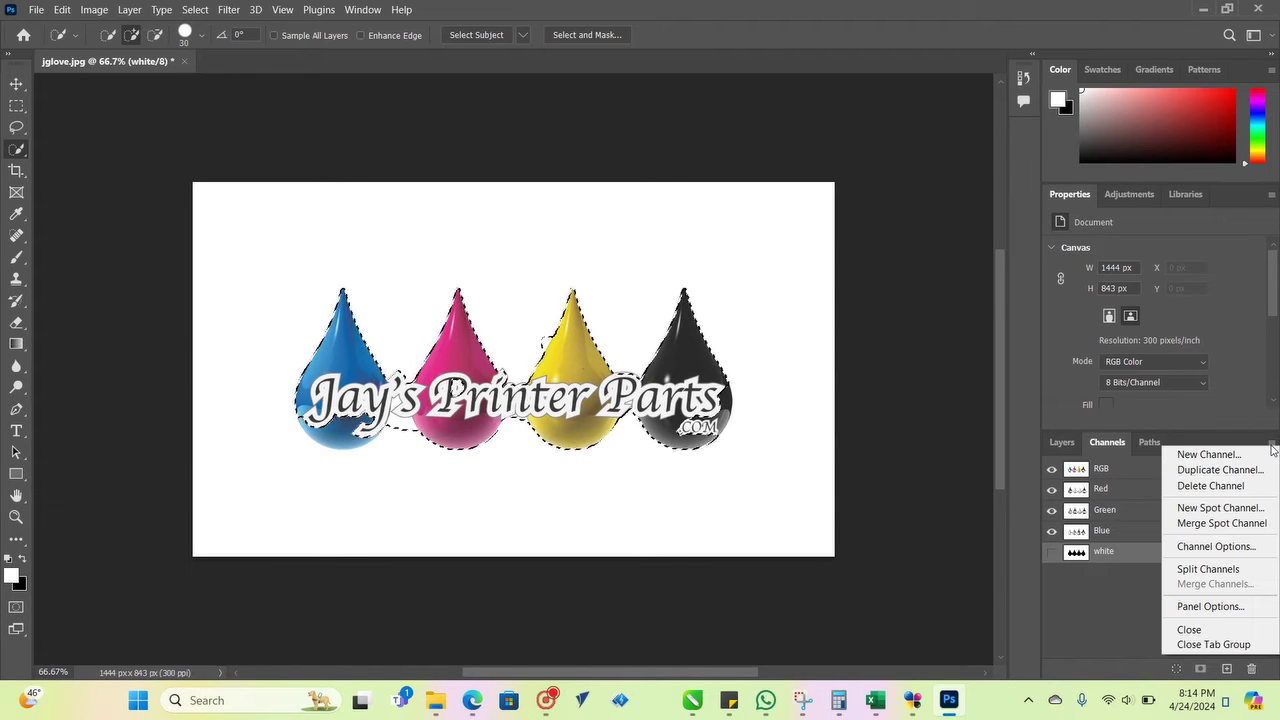
{"action": "left_click", "coordinate": [1247, 512]}
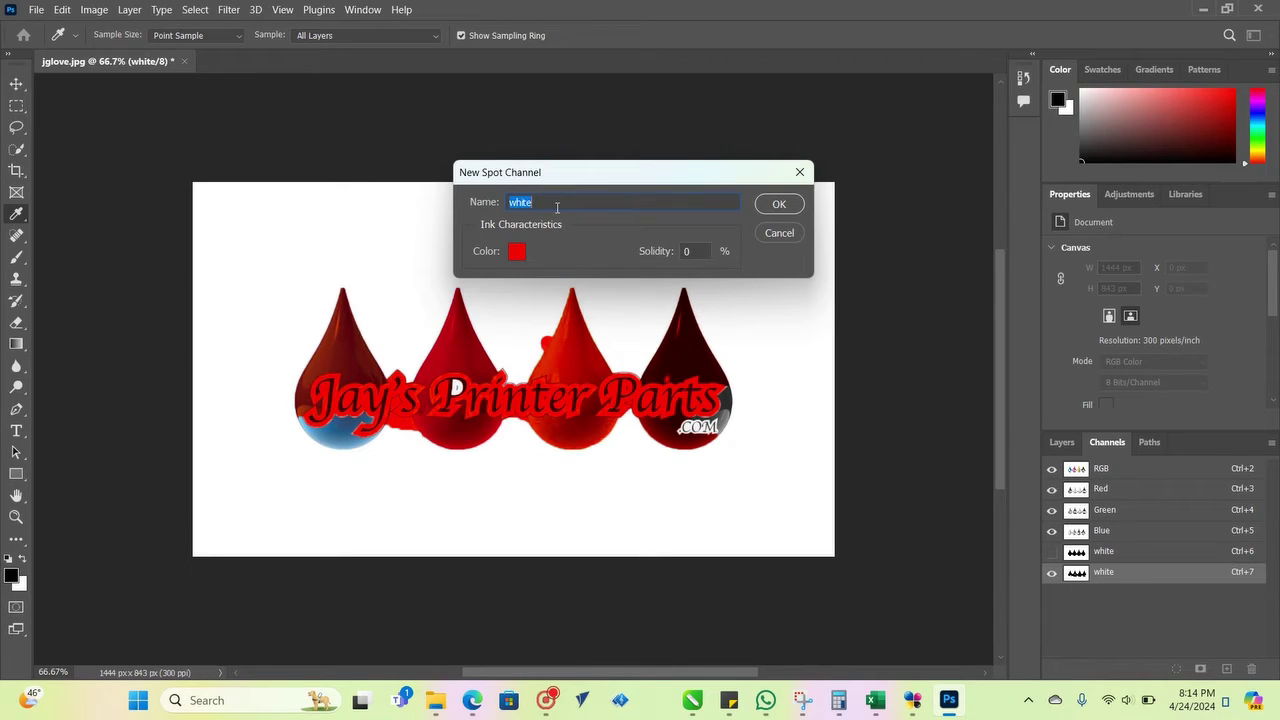
{"action": "type", "text": "fart"}
{"action": "left_click", "coordinate": [516, 256]}
{"action": "left_click", "coordinate": [549, 266]}
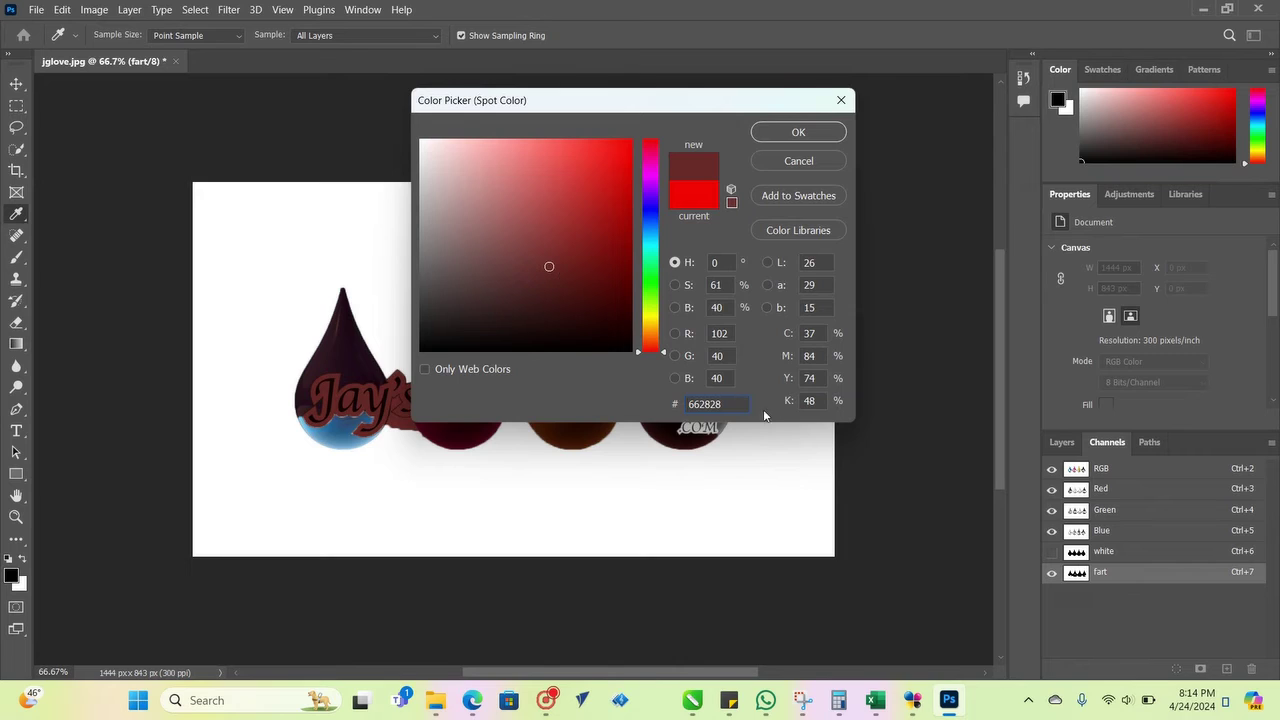
{"action": "left_click", "coordinate": [798, 132]}
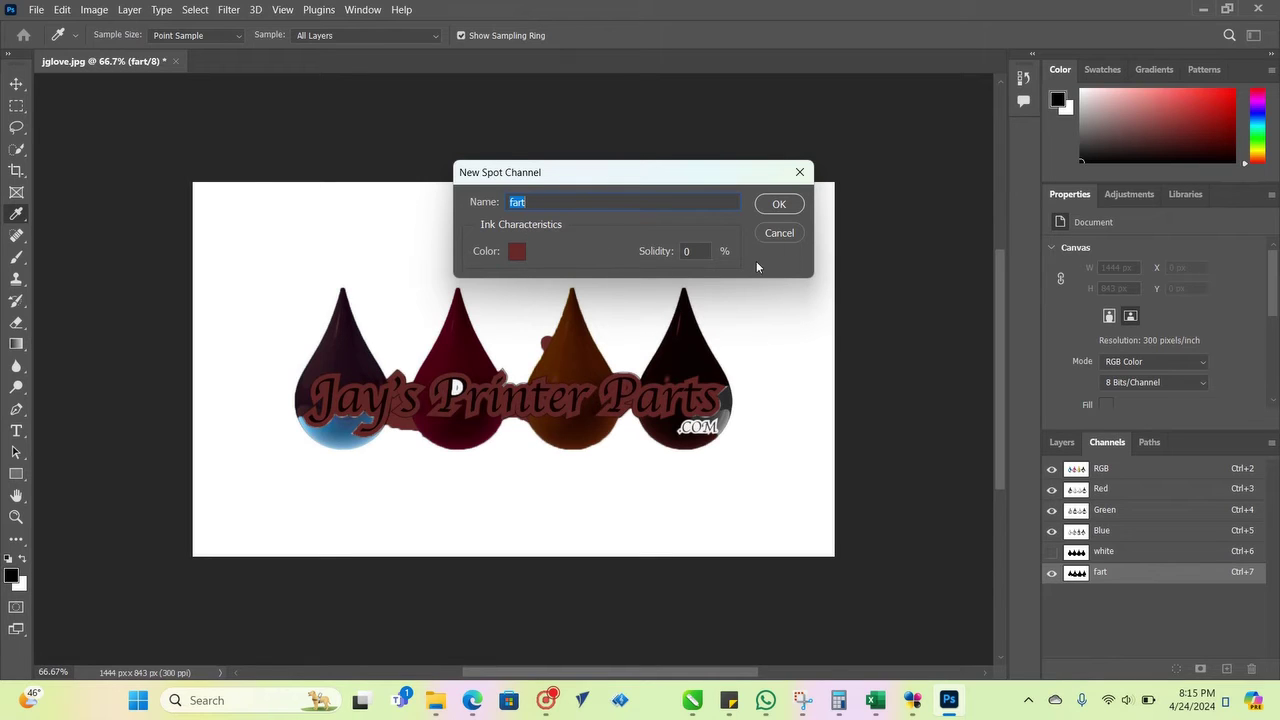
Step: Cancel the 'fart' spot channel, deselect, and leave the white channel's red overlay visible
{"action": "left_click", "coordinate": [779, 234]}
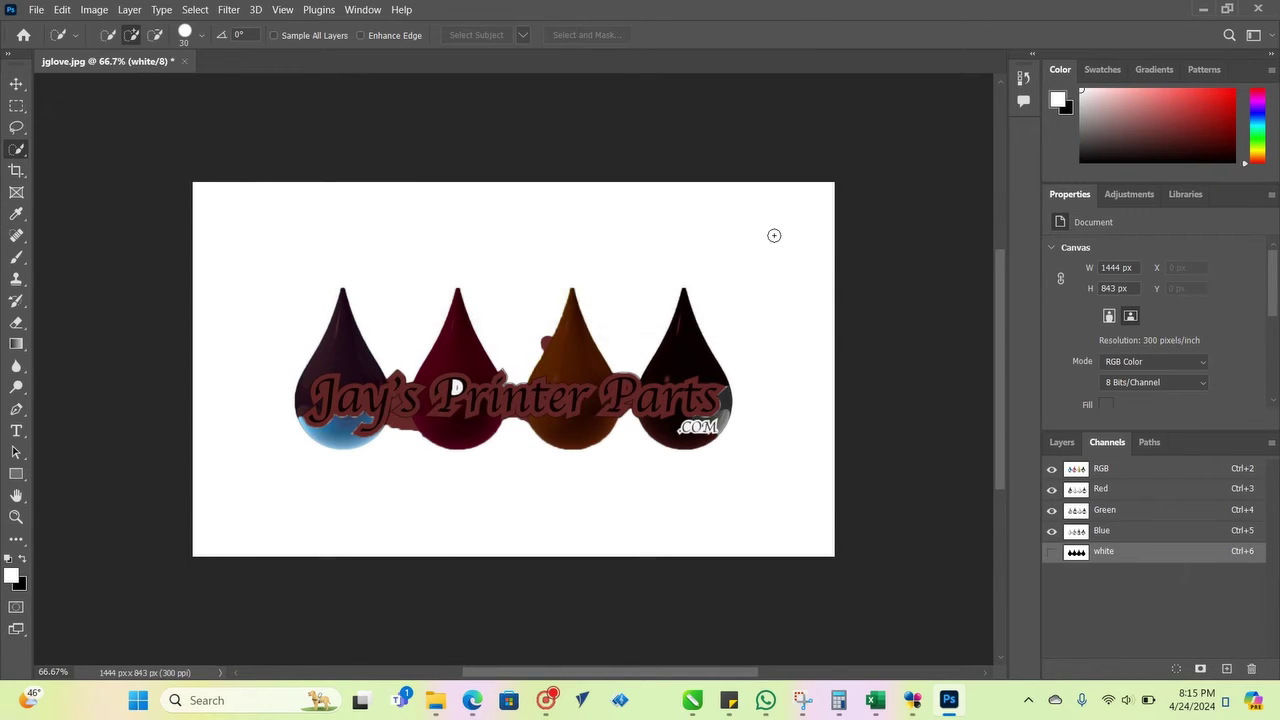
{"action": "left_click", "coordinate": [1051, 552]}
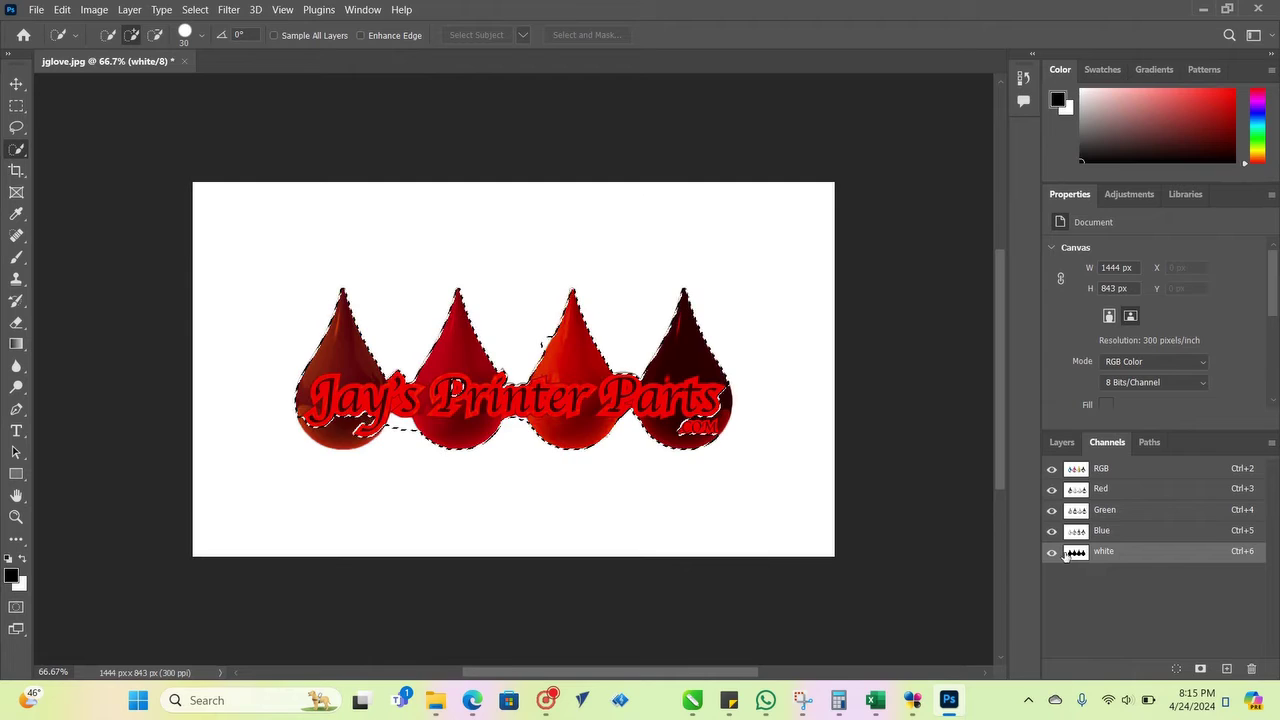
{"action": "right_click", "coordinate": [698, 352]}
{"action": "left_click", "coordinate": [730, 362]}
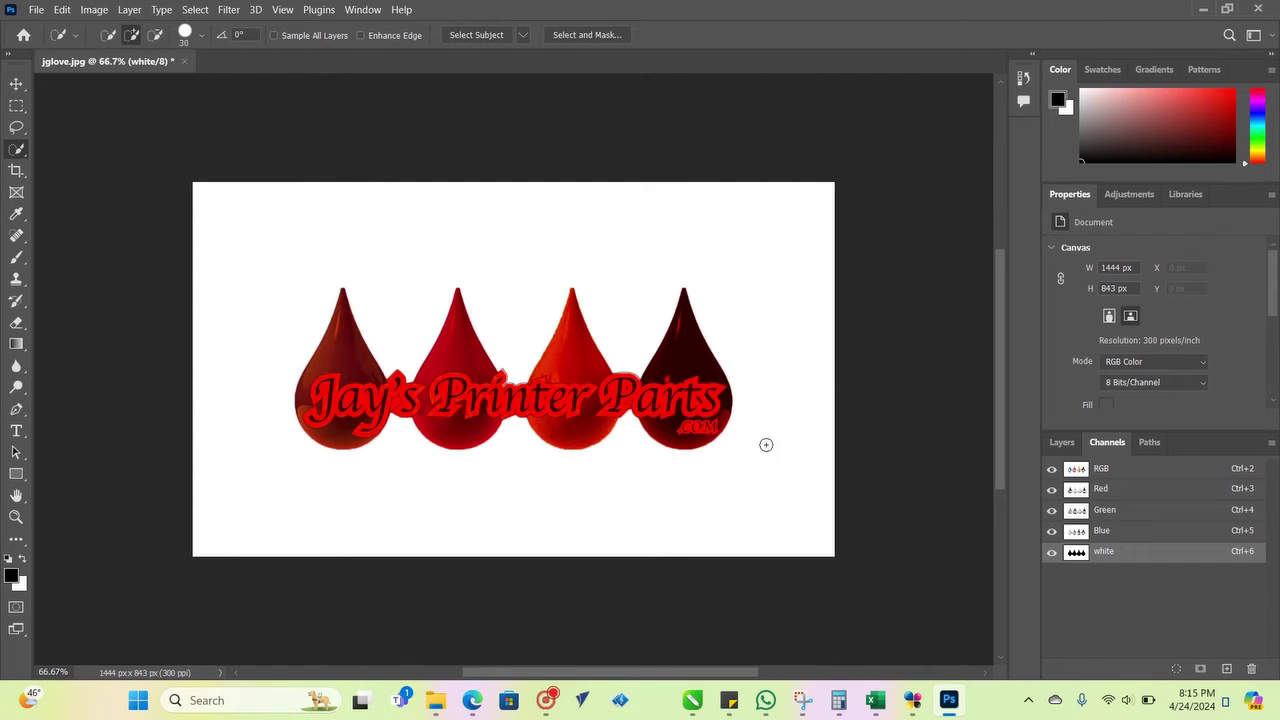
{"action": "left_click", "coordinate": [1051, 552]}
{"action": "left_click", "coordinate": [1051, 552]}
Step: Save the logo as jglove.tif in TIFF format with image compression None
{"action": "left_click", "coordinate": [35, 10]}
{"action": "left_click", "coordinate": [60, 201]}
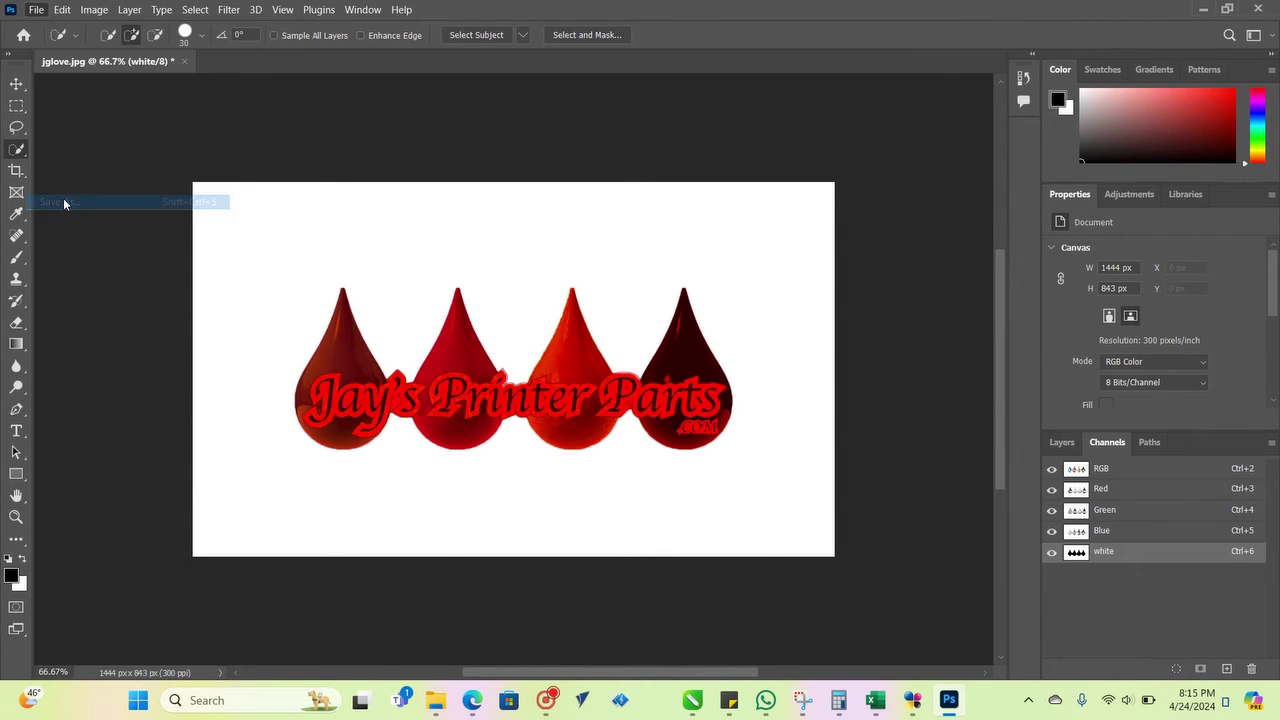
{"action": "left_click", "coordinate": [136, 498]}
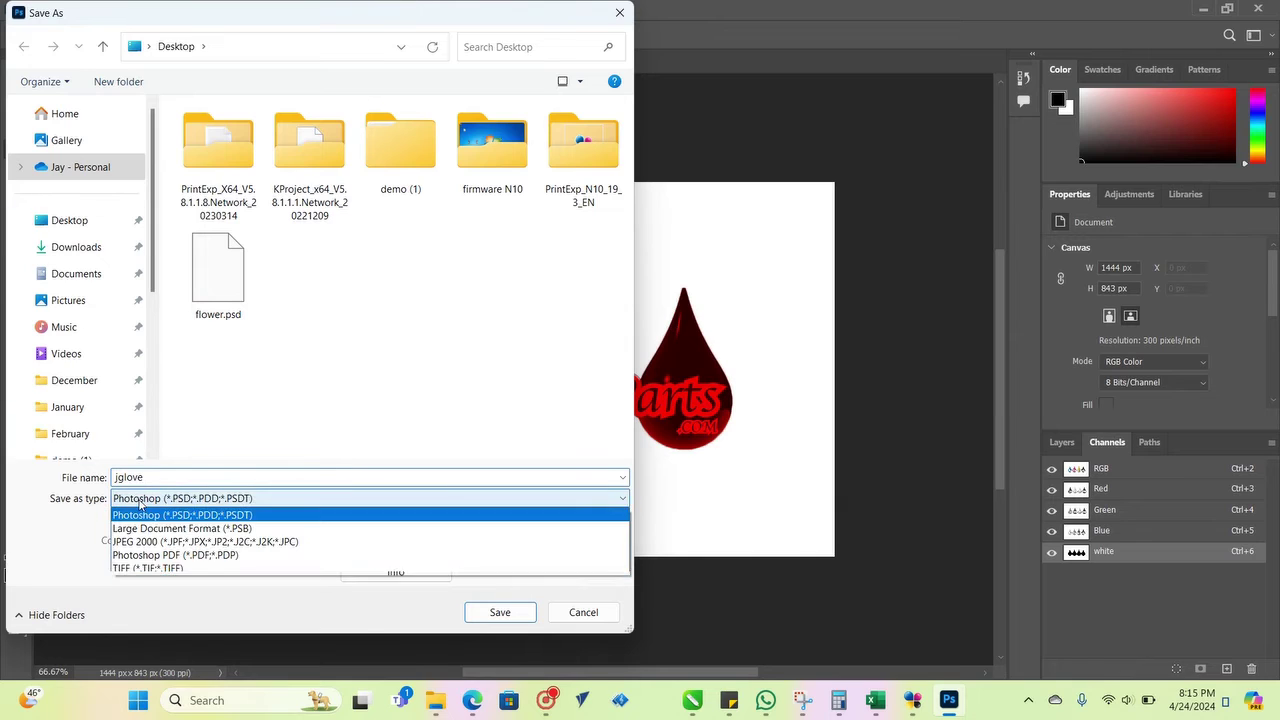
{"action": "left_click", "coordinate": [158, 569]}
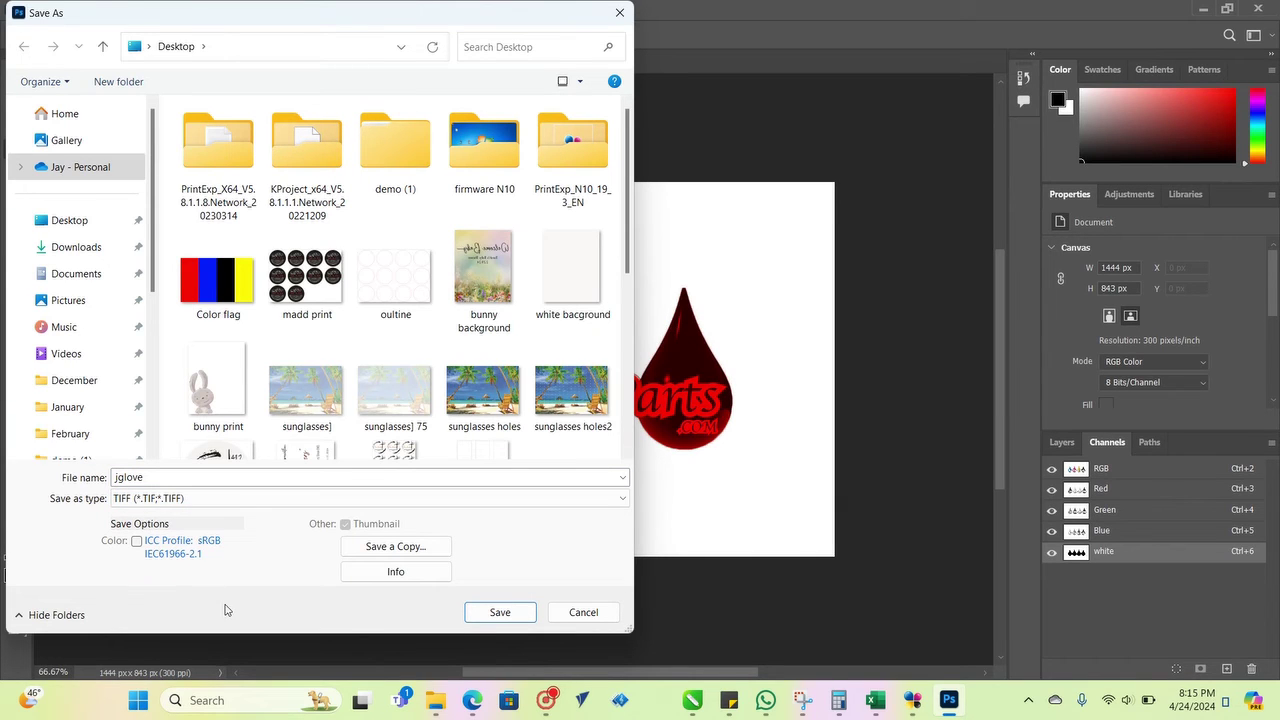
{"action": "left_click", "coordinate": [482, 616]}
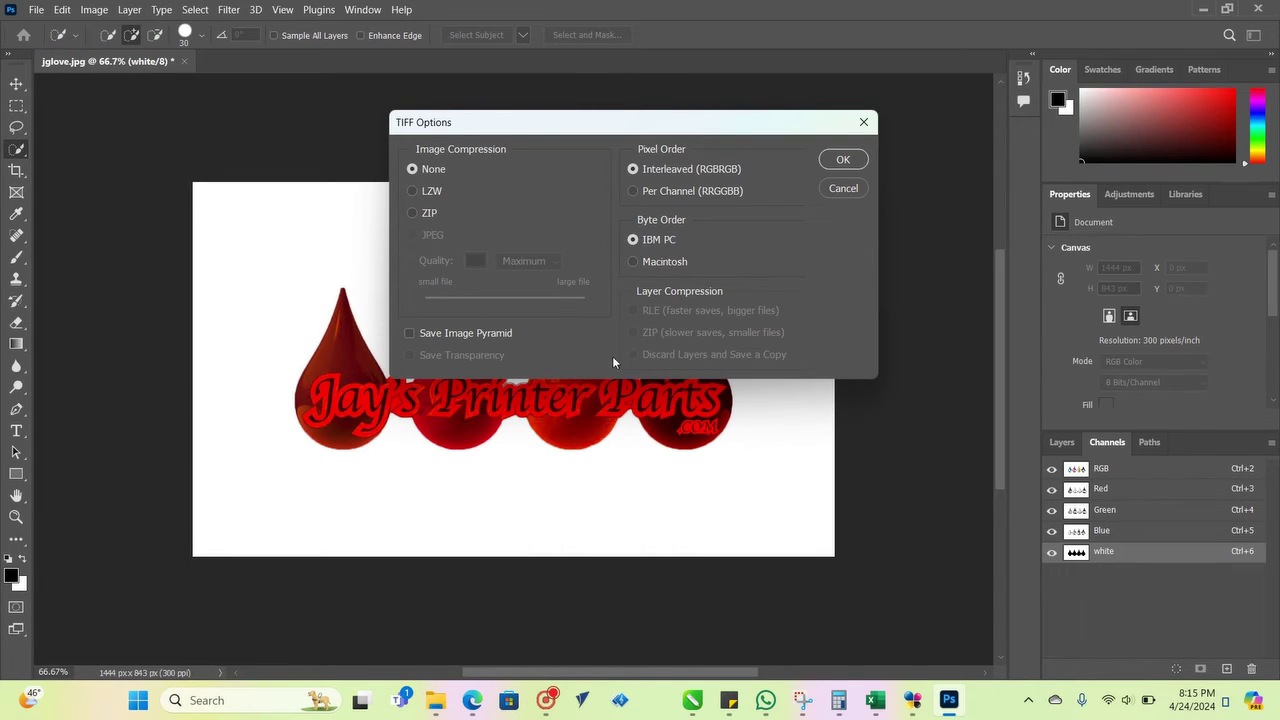
{"action": "left_click", "coordinate": [851, 162]}
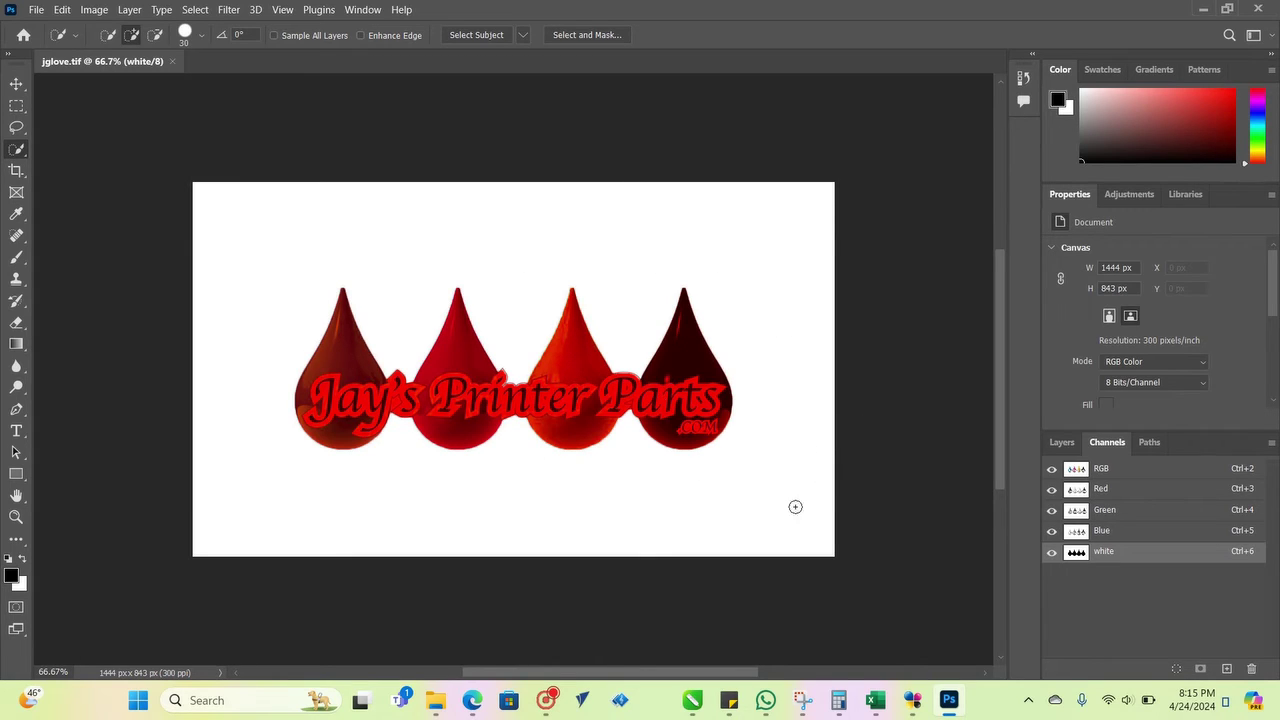
Step: Switch to PrintExp's RIP workspace, try importing an image, then cancel the import settings
{"action": "mouse_move", "coordinate": [912, 700]}
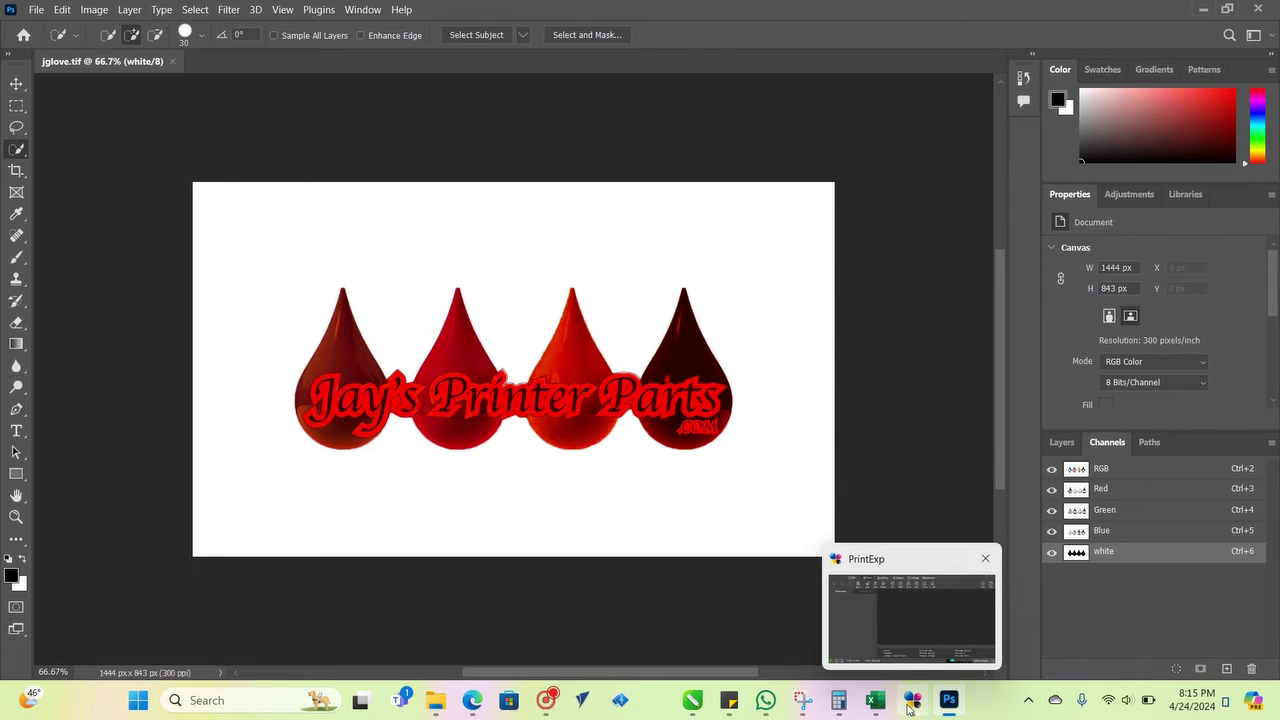
{"action": "left_click", "coordinate": [875, 665]}
{"action": "left_click", "coordinate": [180, 24]}
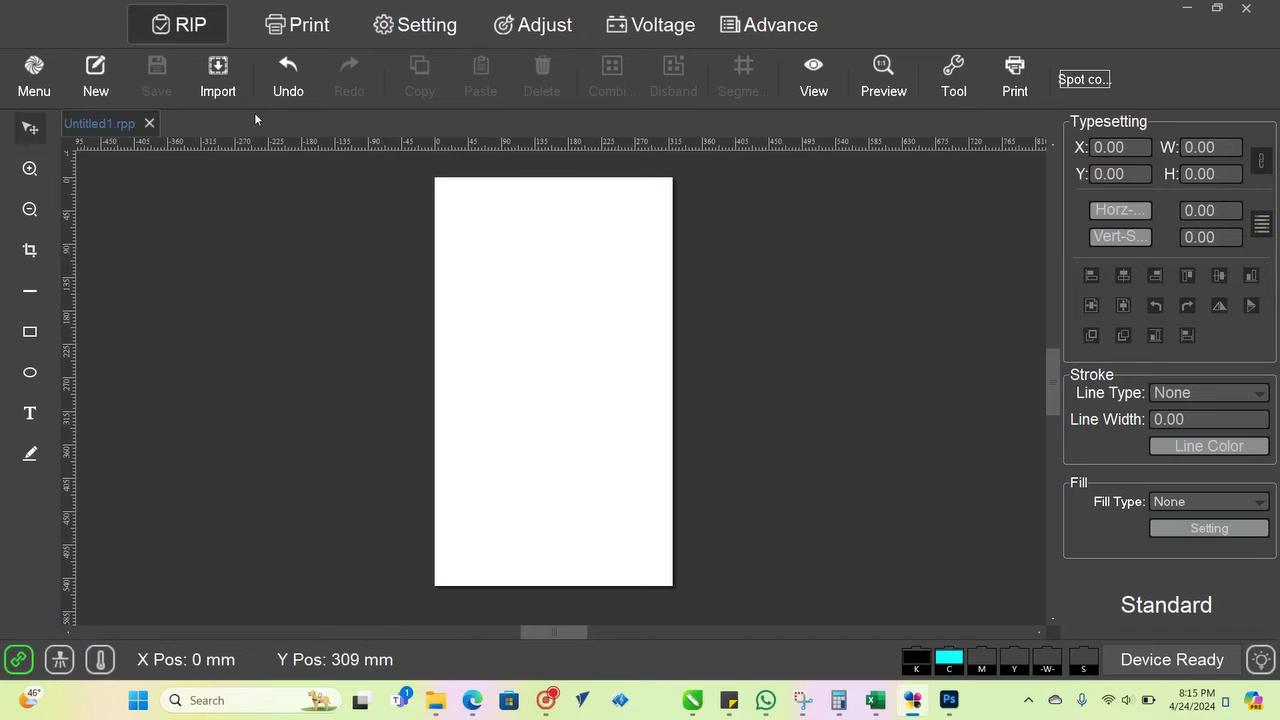
{"action": "left_click", "coordinate": [222, 78]}
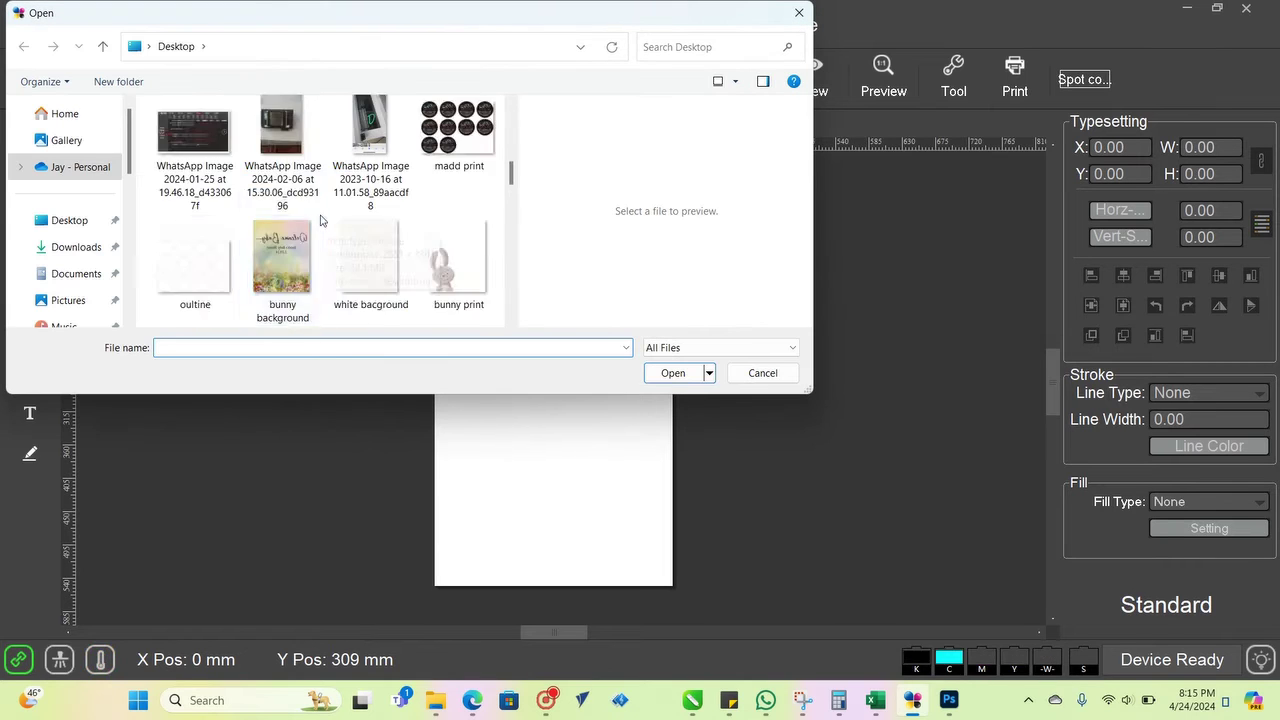
{"action": "scroll", "coordinate": [321, 220], "scroll_direction": "down", "scroll_amount": 5}
{"action": "double_click", "coordinate": [298, 216]}
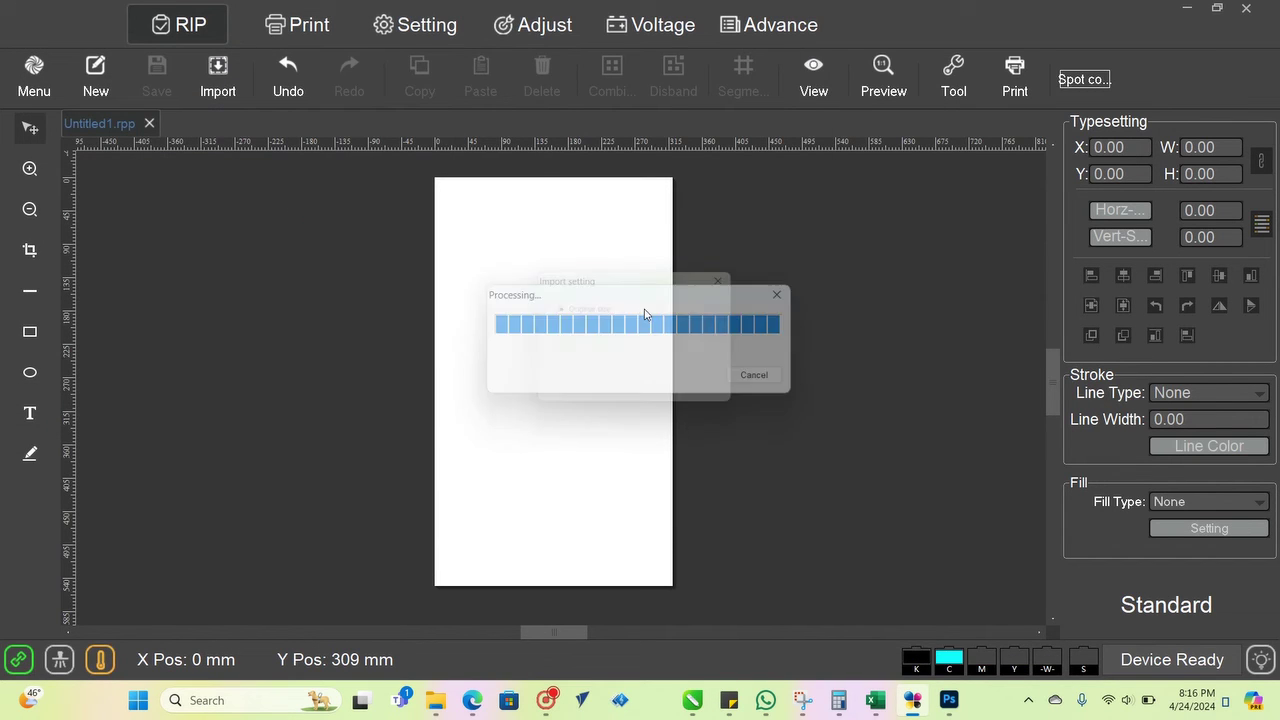
{"action": "left_click", "coordinate": [740, 278]}
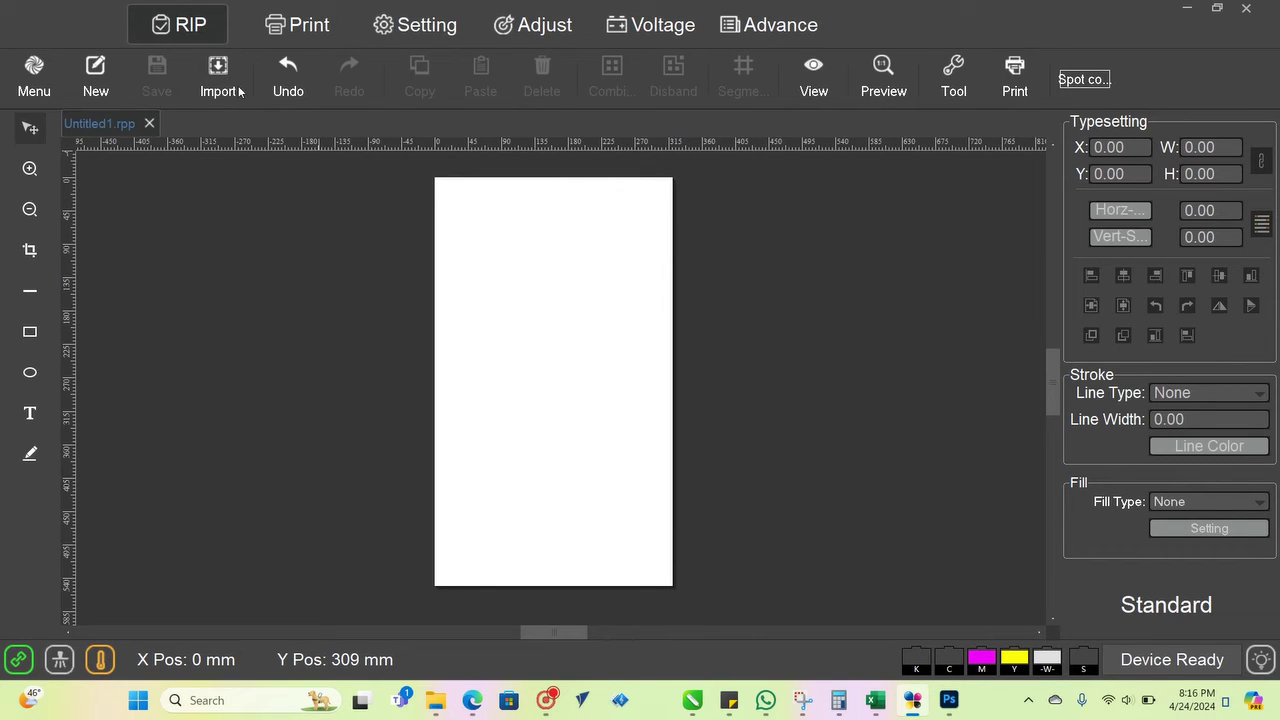
Step: Restart the import, briefly check Photoshop's File menu, and return to PrintExp
{"action": "left_click", "coordinate": [238, 90]}
{"action": "scroll", "coordinate": [445, 225], "scroll_direction": "down", "scroll_amount": 10}
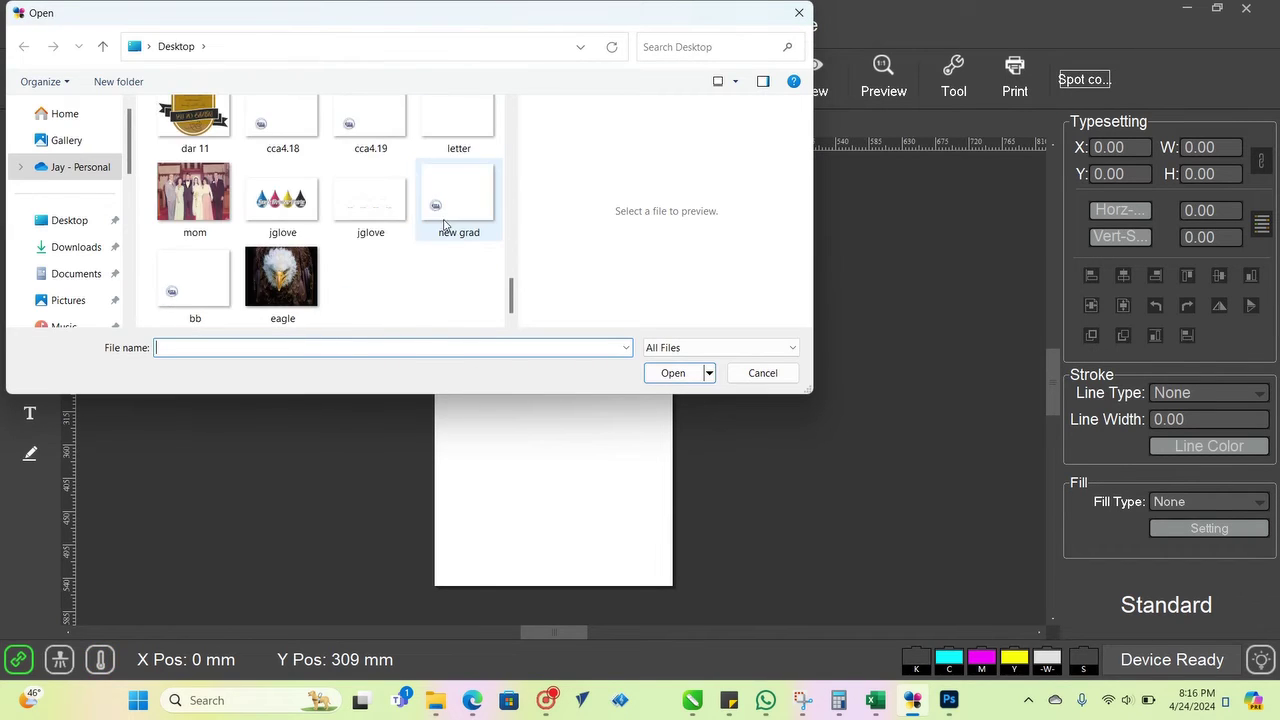
{"action": "left_click", "coordinate": [943, 710]}
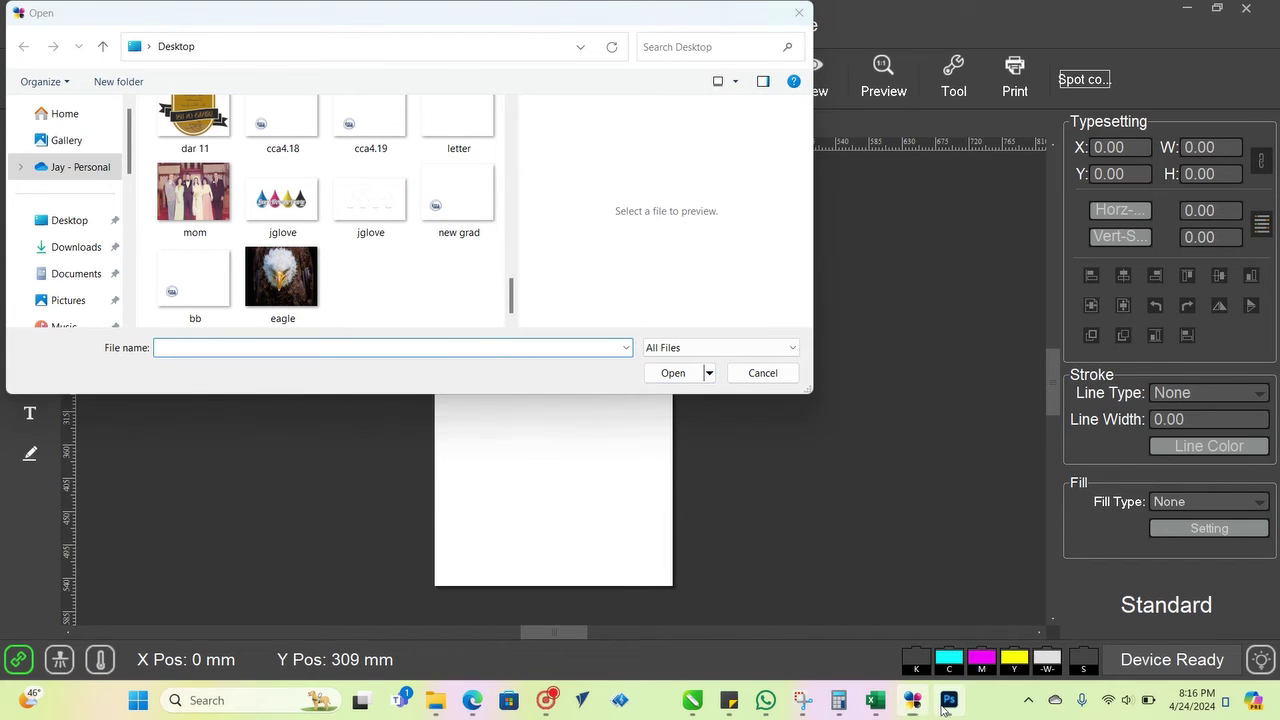
{"action": "left_click", "coordinate": [35, 9]}
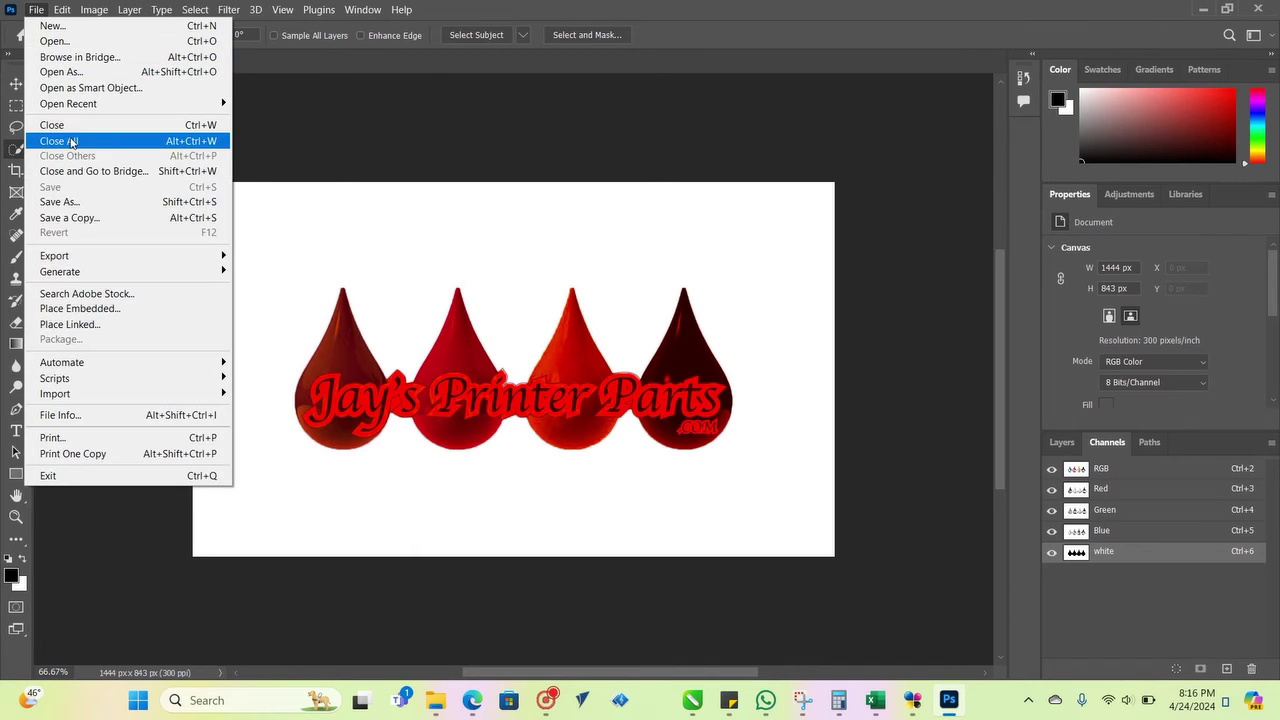
{"action": "key", "text": "alt+Tab"}
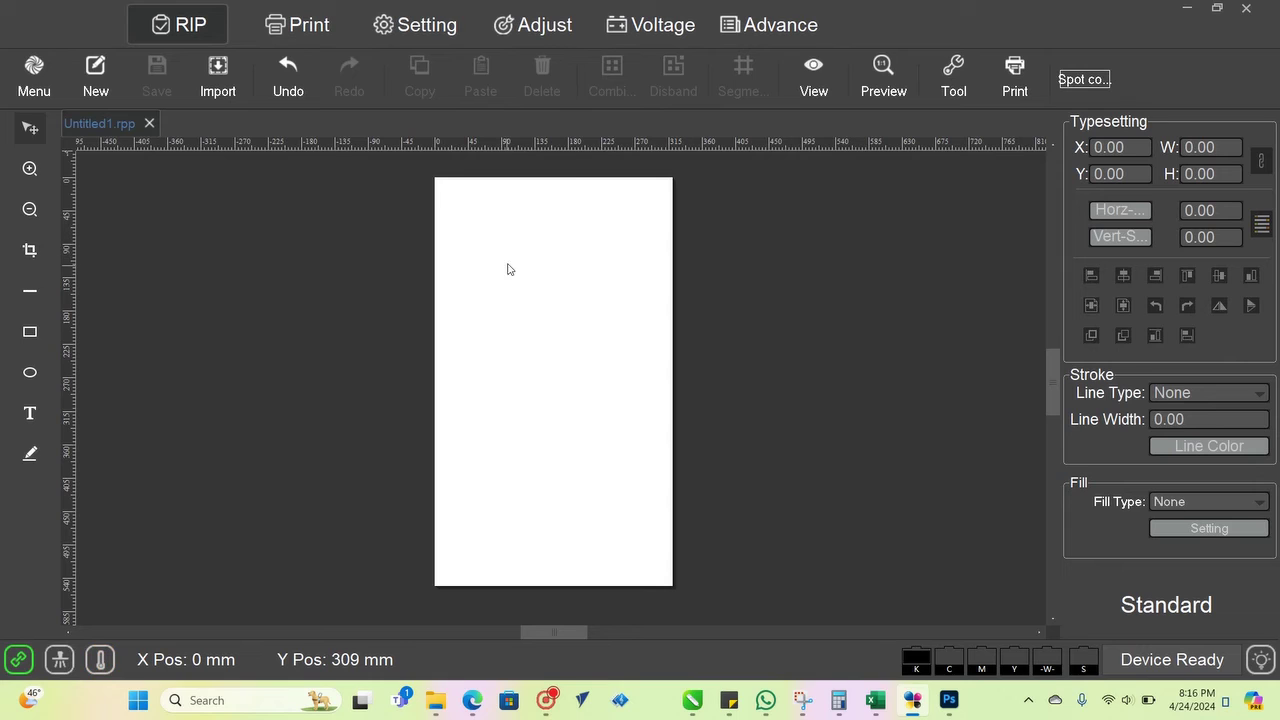
Step: Import the logo image onto the page at original size and open Spot Color Setting
{"action": "left_click", "coordinate": [232, 76]}
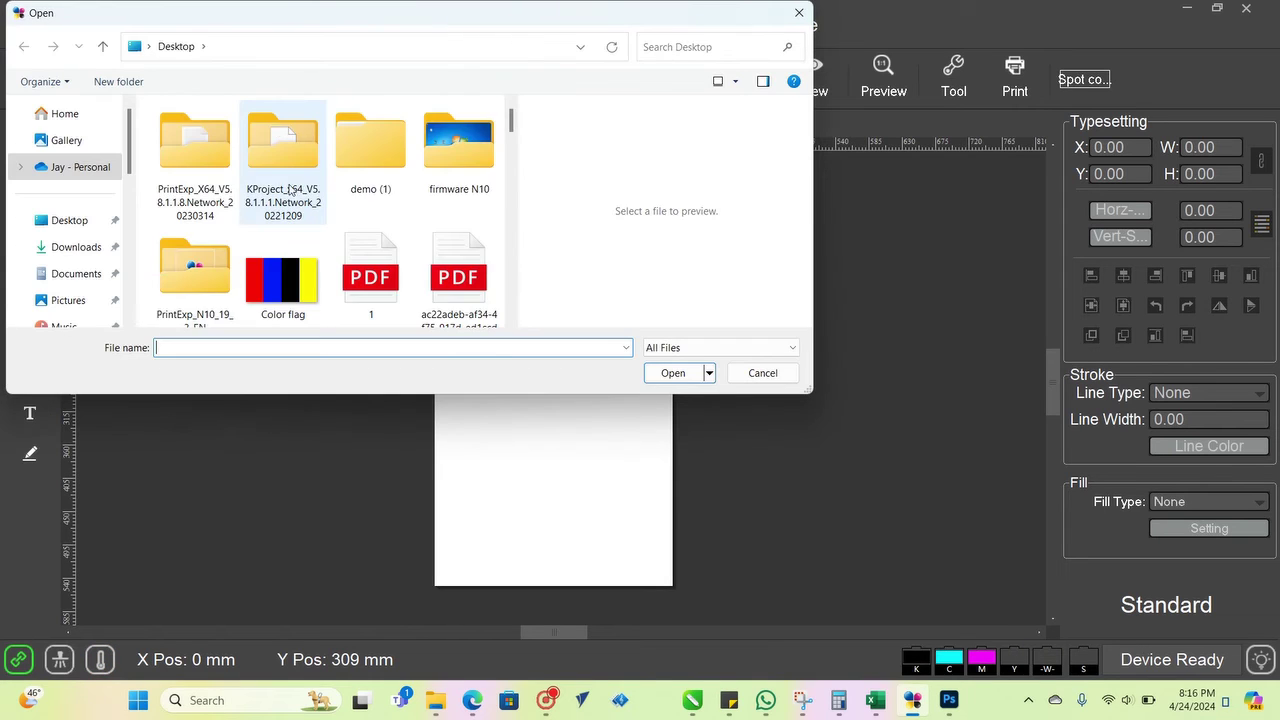
{"action": "scroll", "coordinate": [297, 188], "scroll_direction": "down", "scroll_amount": 10}
{"action": "scroll", "coordinate": [297, 188], "scroll_direction": "down", "scroll_amount": 1}
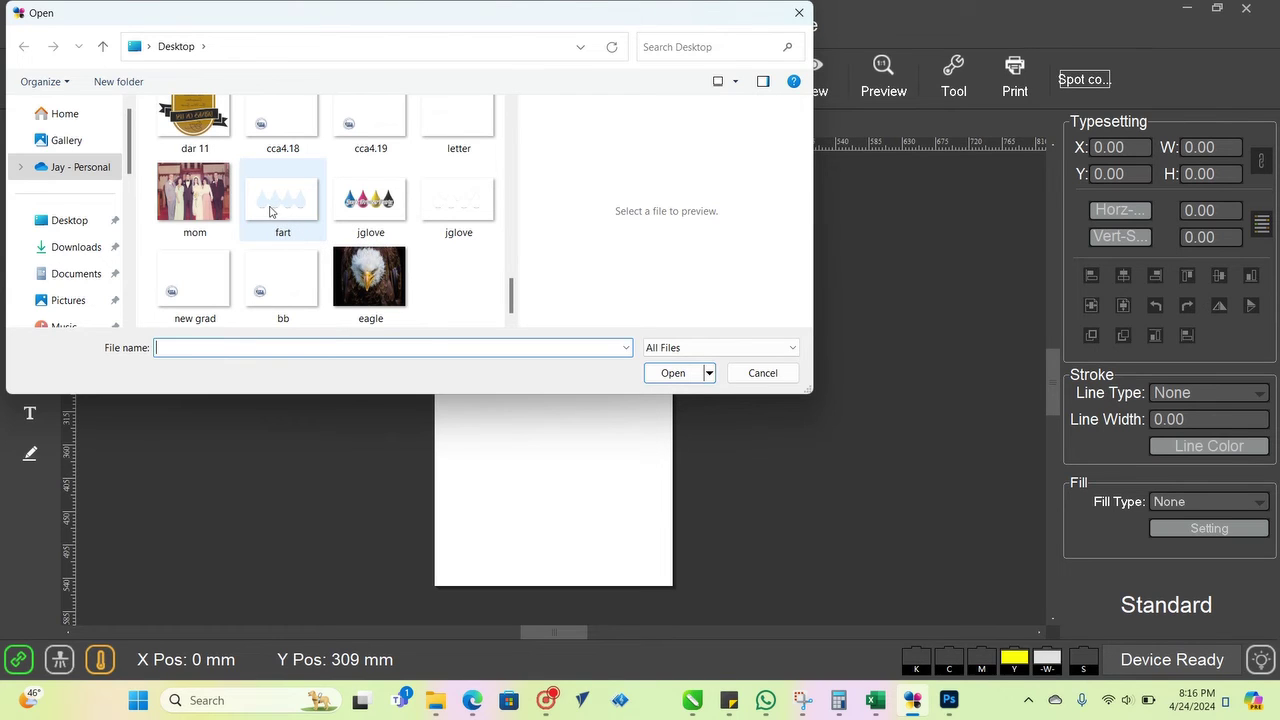
{"action": "double_click", "coordinate": [279, 210]}
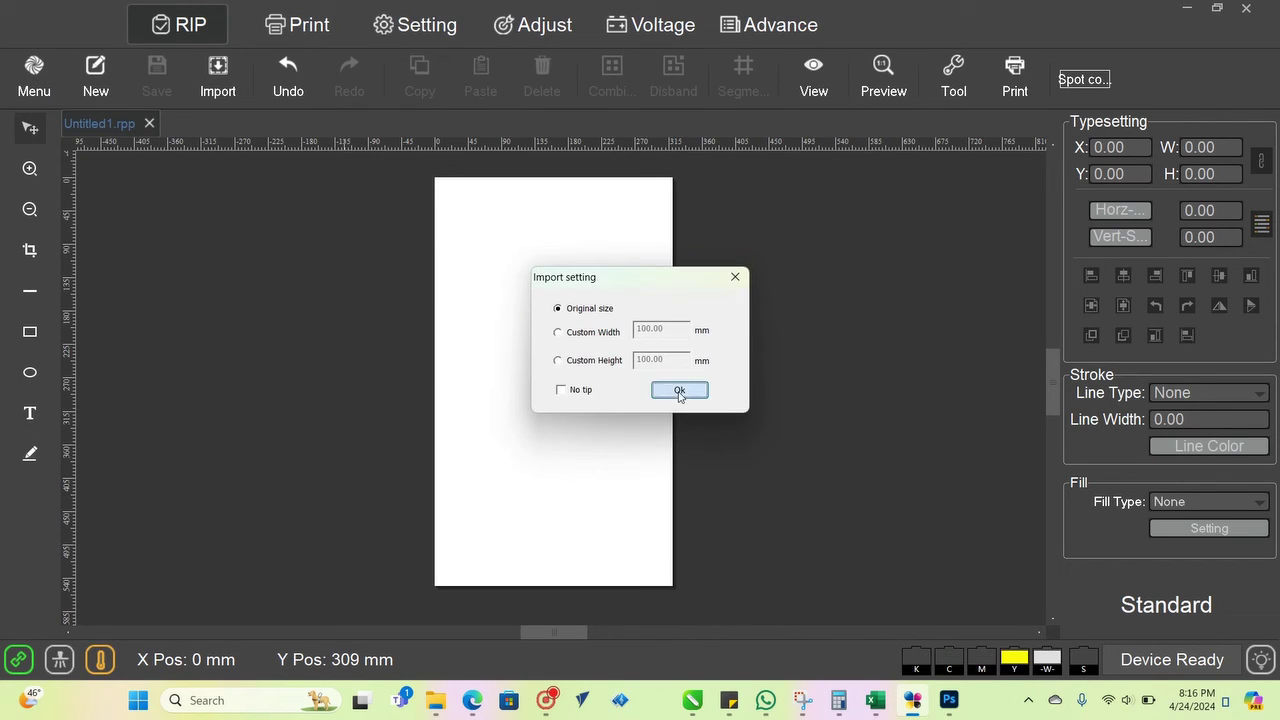
{"action": "left_click", "coordinate": [677, 390]}
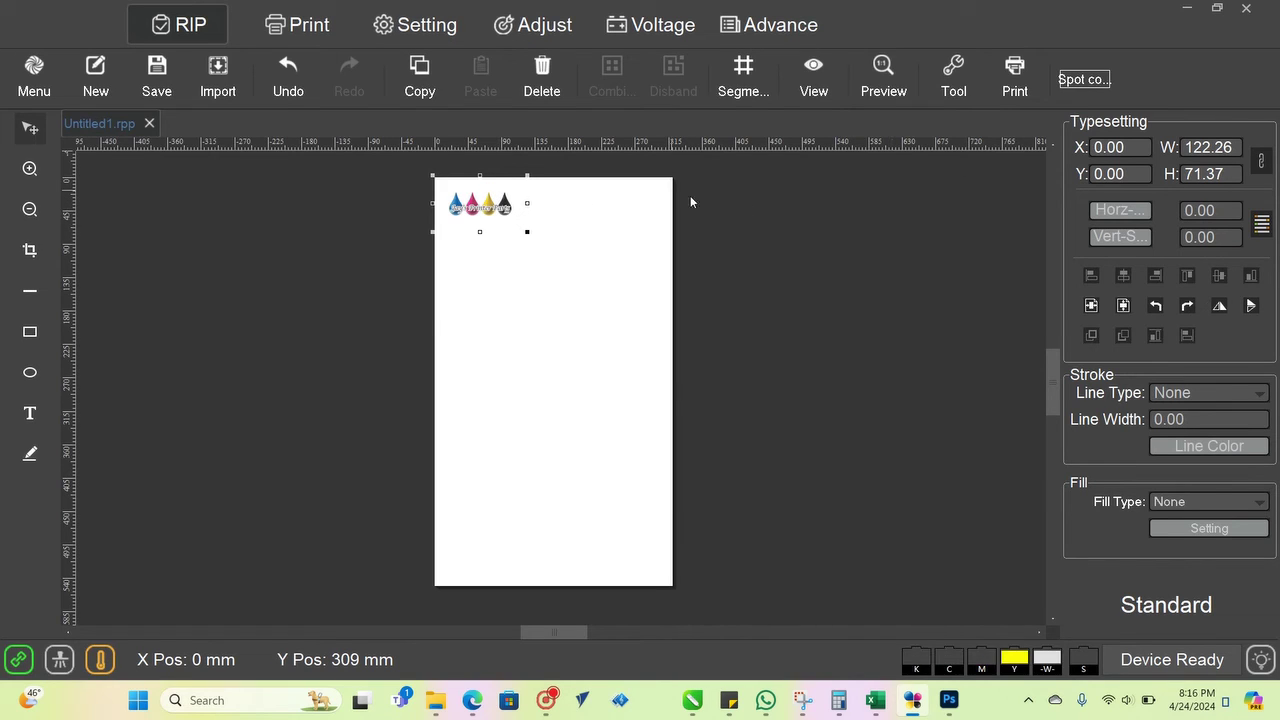
{"action": "left_click", "coordinate": [1103, 79]}
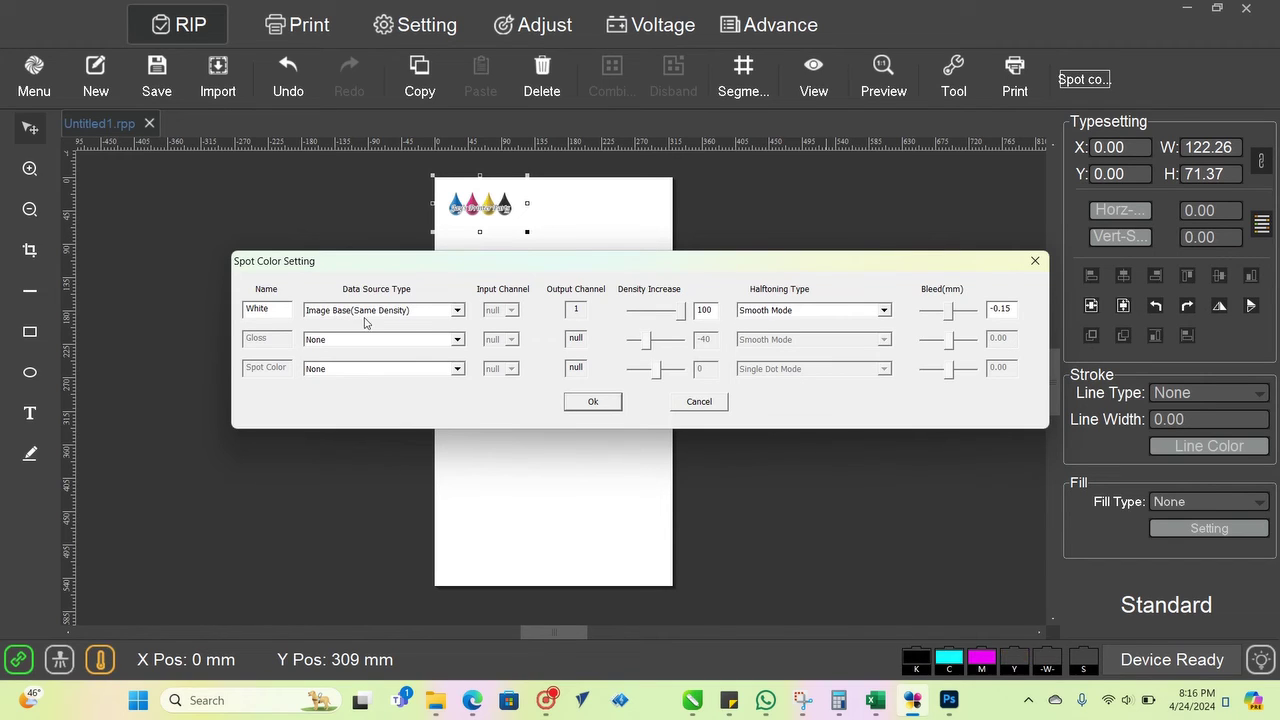
Step: Set White's Data Source Type to Spot, then reopen Spot Color Setting to adjust its density
{"action": "left_click", "coordinate": [455, 314]}
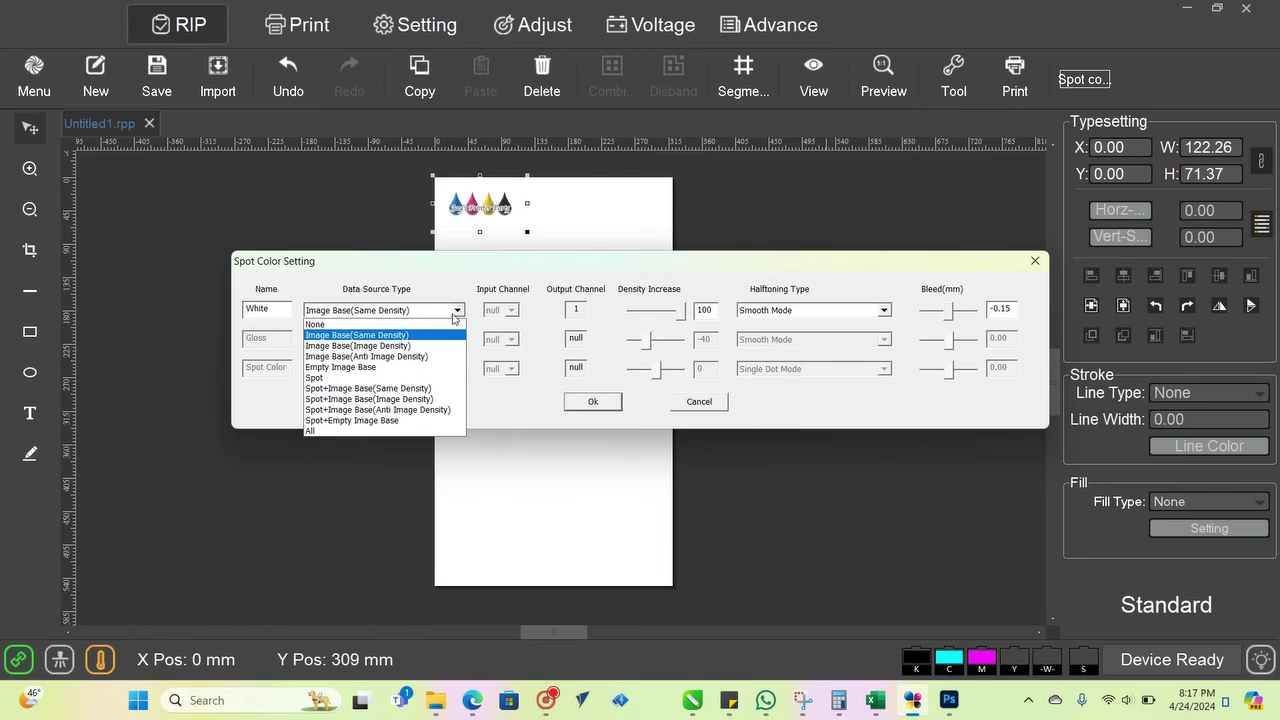
{"action": "left_click", "coordinate": [415, 378]}
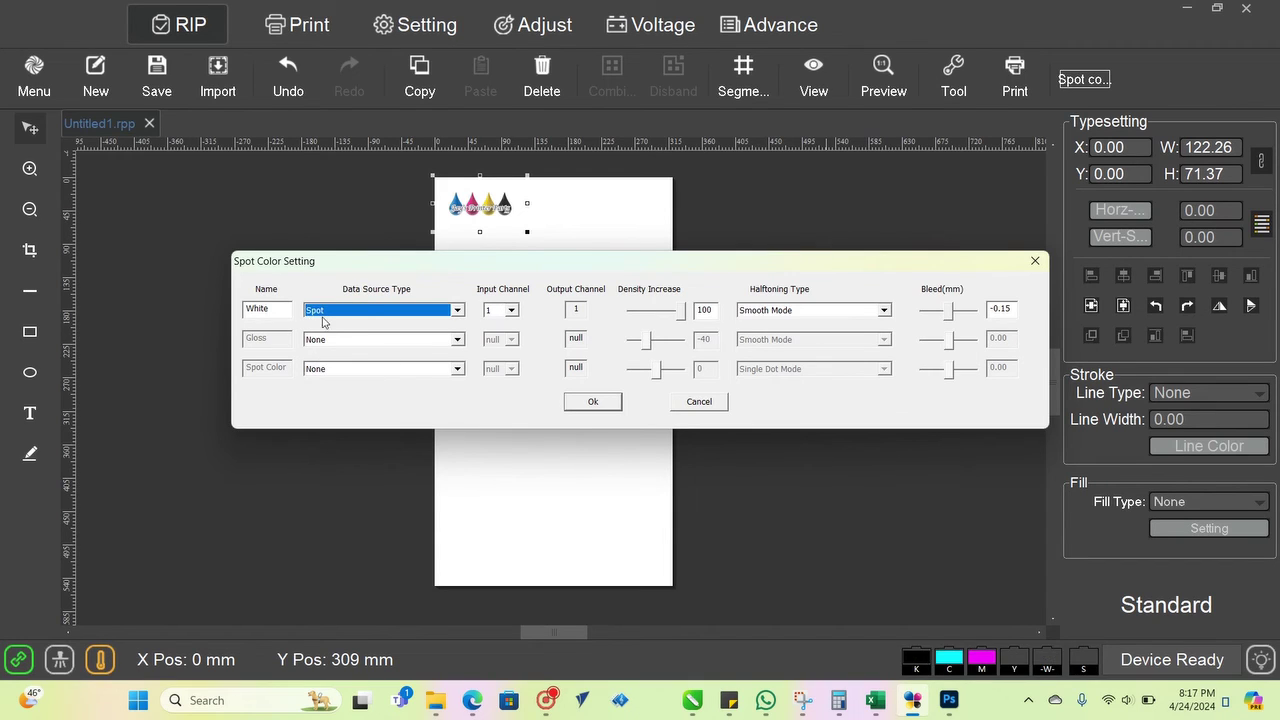
{"action": "left_click", "coordinate": [606, 405]}
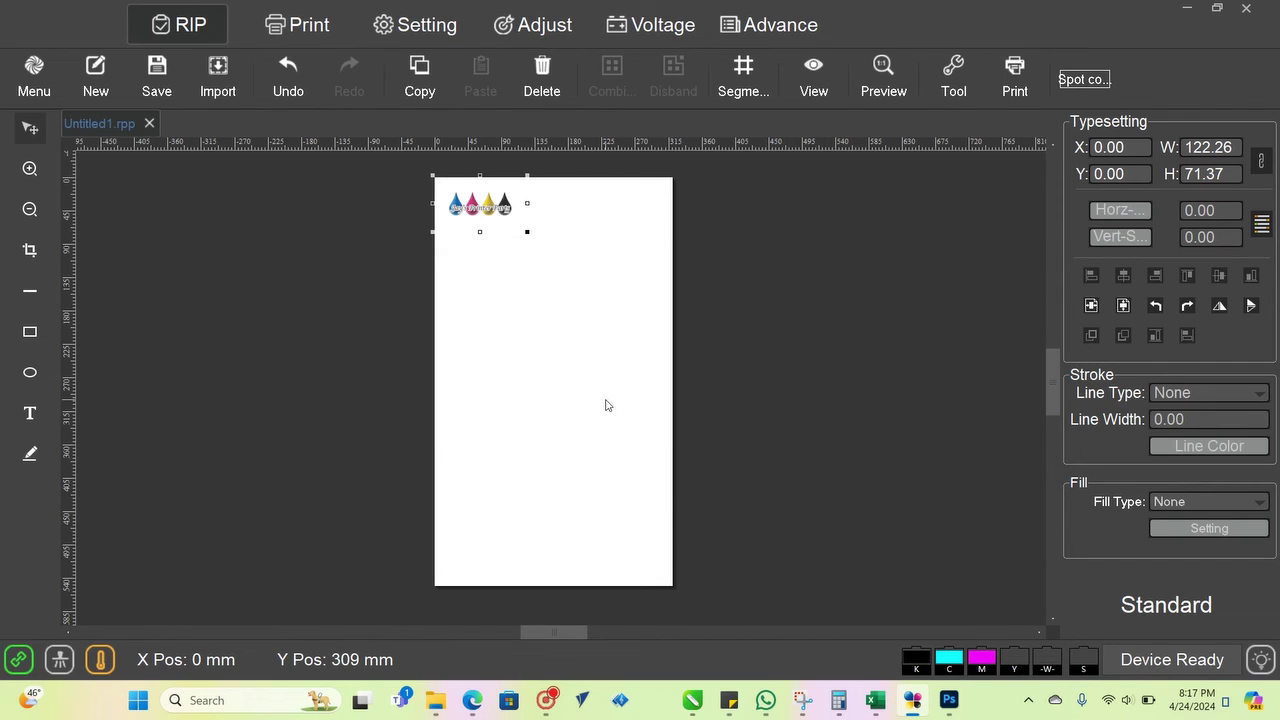
{"action": "left_click", "coordinate": [1084, 80]}
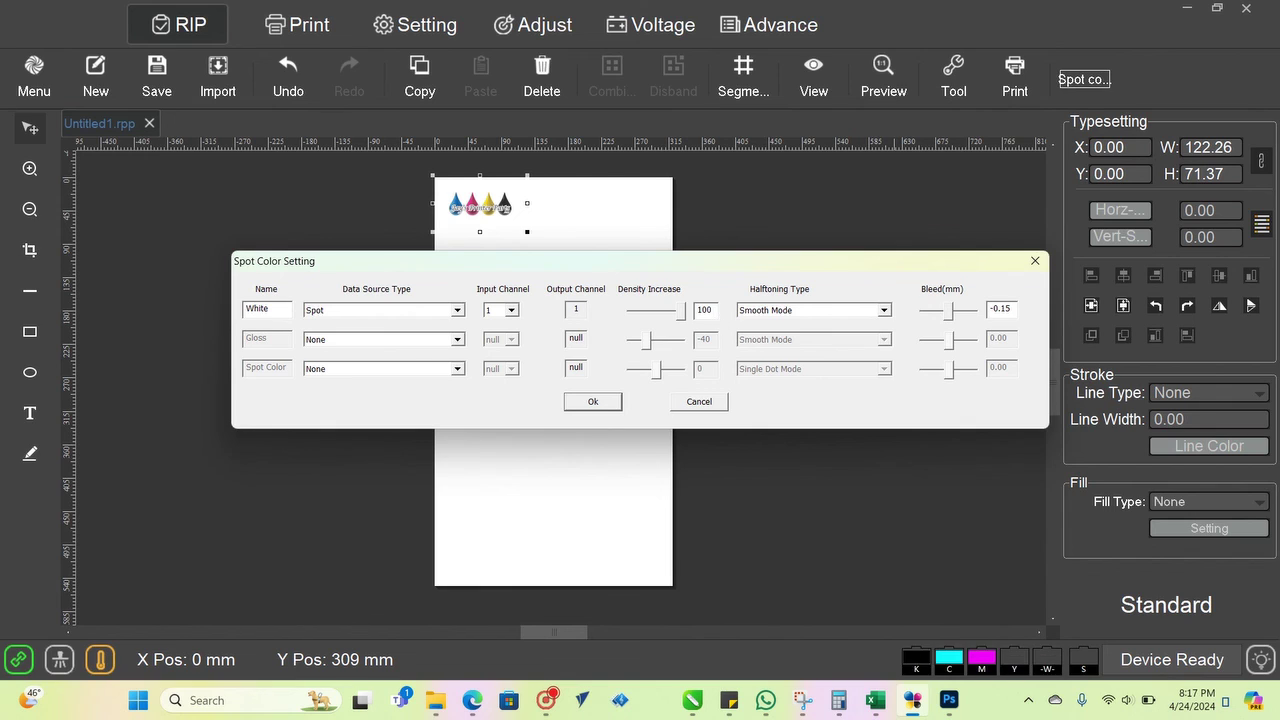
{"action": "mouse_move", "coordinate": [687, 313]}
{"action": "left_mouse_down"}
{"action": "mouse_move", "coordinate": [668, 314]}
{"action": "mouse_move", "coordinate": [705, 316]}
{"action": "left_mouse_up"}
Step: Confirm the White spot setting and open the Print dialog with 720X1440_8pass_UV
{"action": "left_click", "coordinate": [590, 405]}
{"action": "left_click", "coordinate": [1005, 90]}
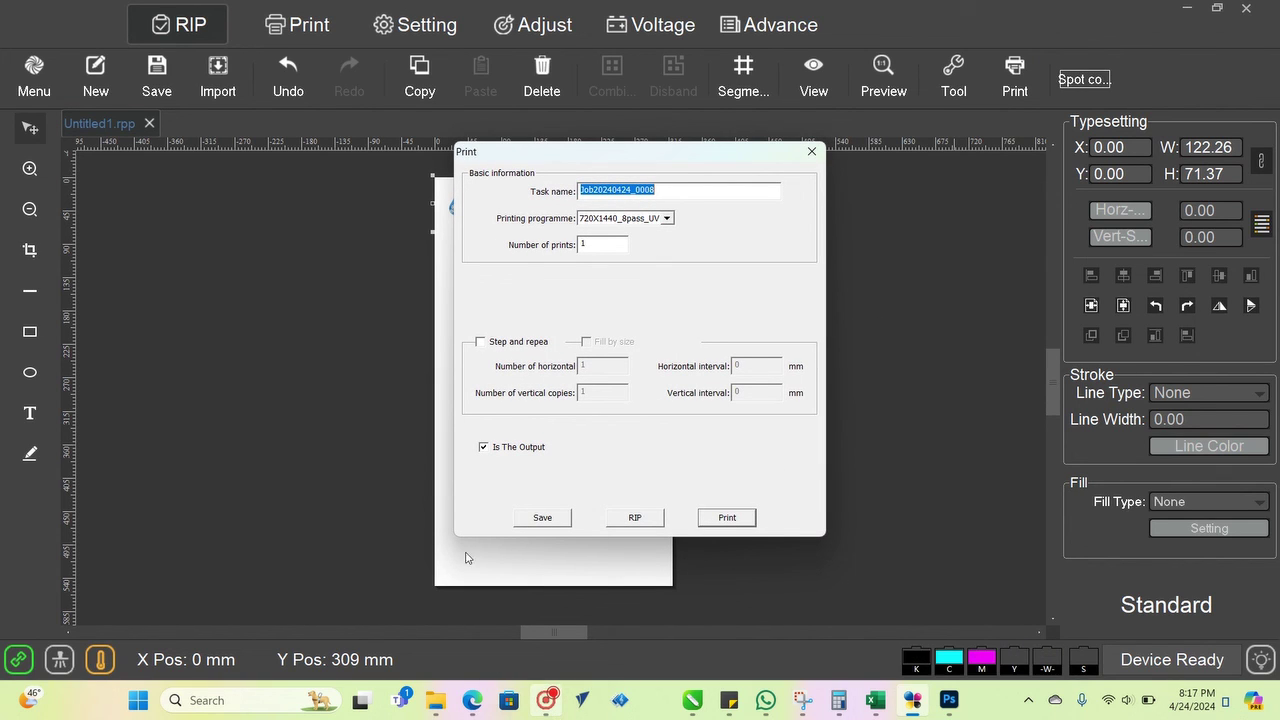
{"action": "left_click", "coordinate": [546, 700]}
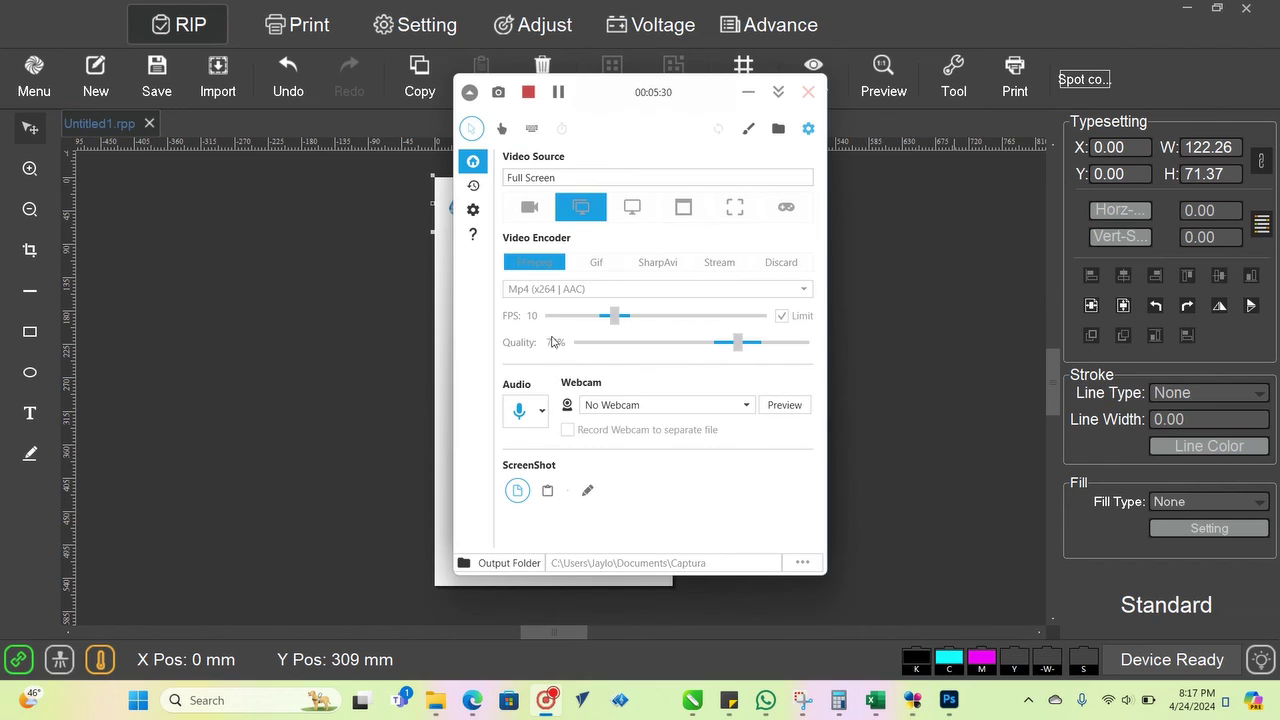